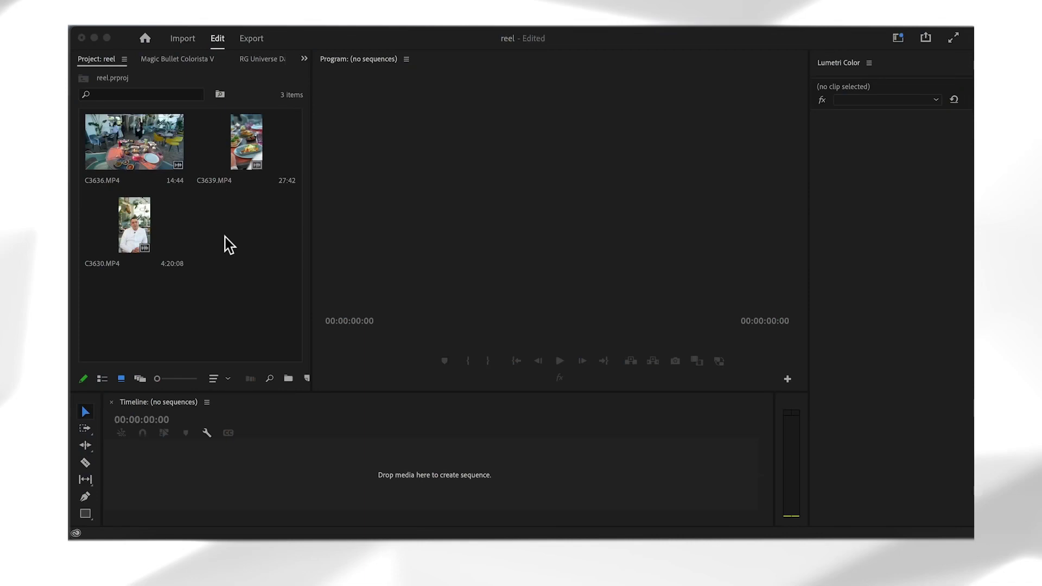
# Step: Start a new sequence and set its timebase to 25,00 frames/second
pyautogui.click(224, 236)
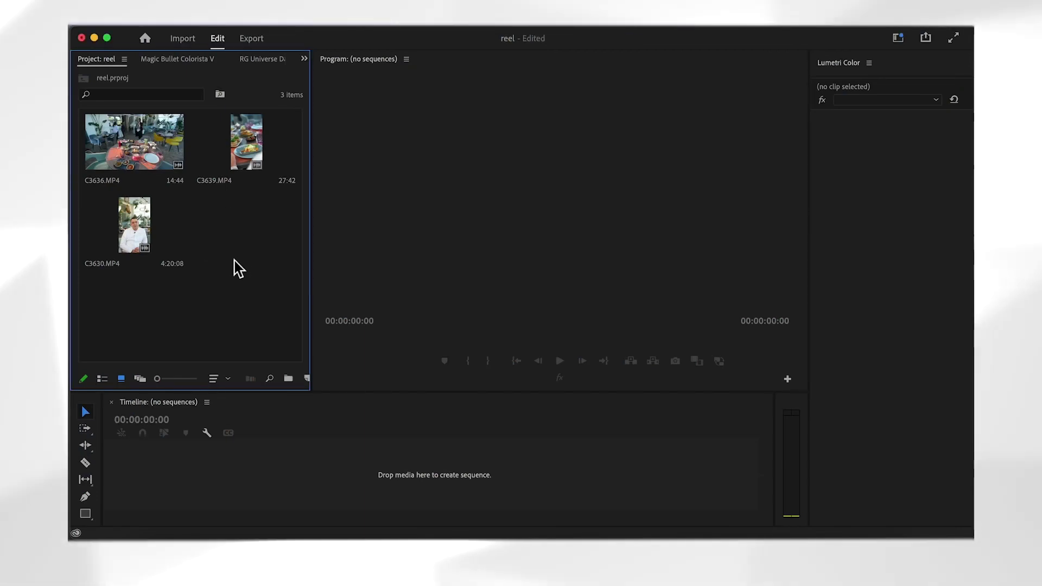
pyautogui.moveTo(314, 306); pyautogui.dragTo(341, 302)
pyautogui.click(308, 378)
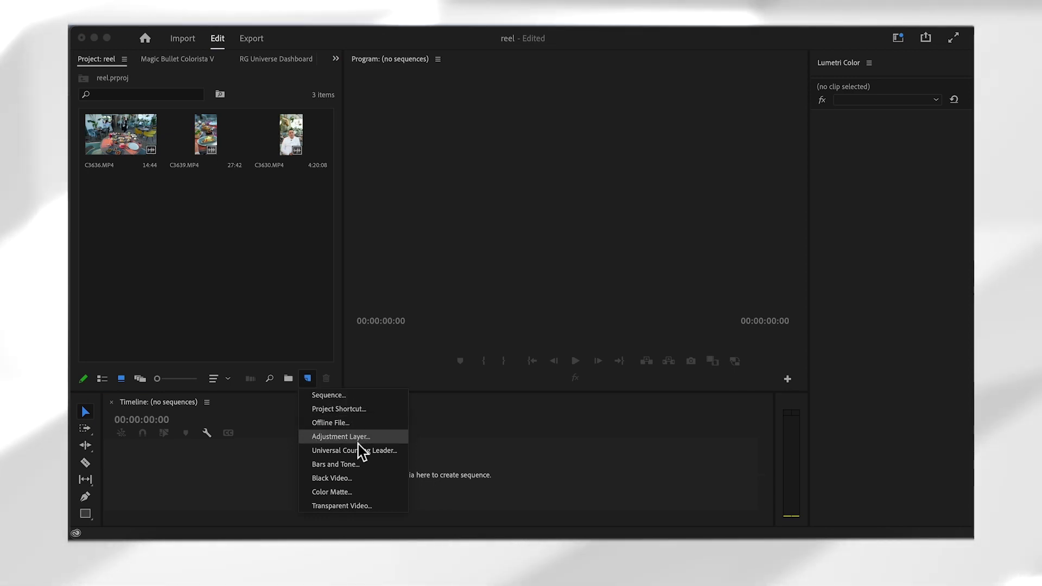
pyautogui.click(379, 399)
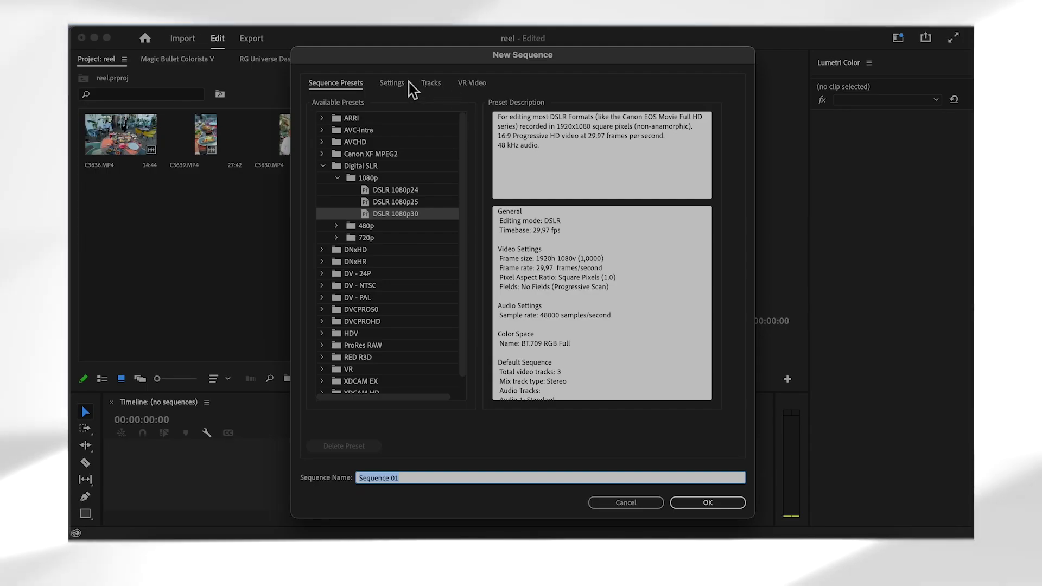
pyautogui.click(400, 87)
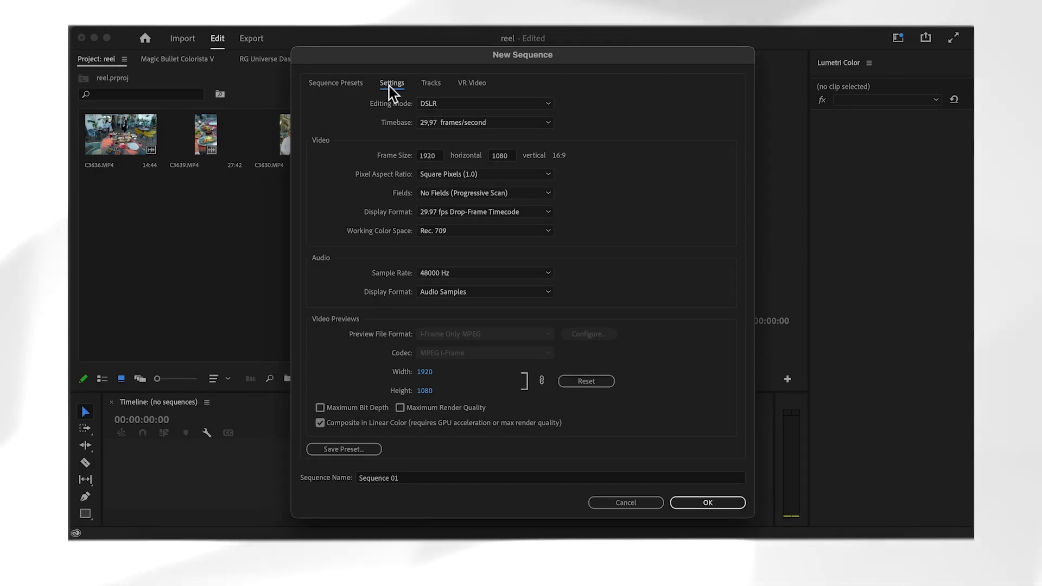
pyautogui.click(546, 122)
pyautogui.click(545, 111)
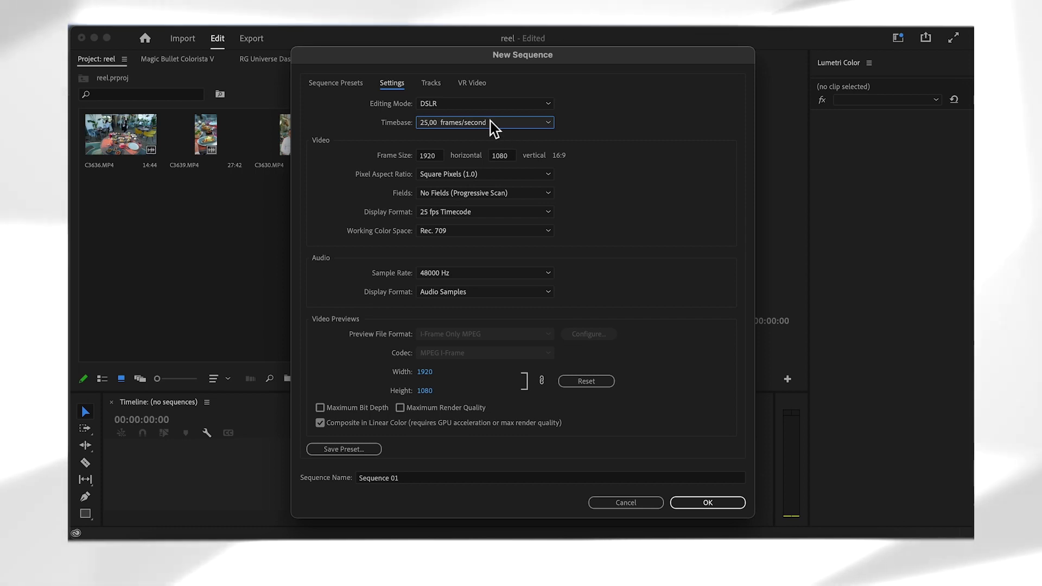
pyautogui.click(490, 122)
pyautogui.click(490, 121)
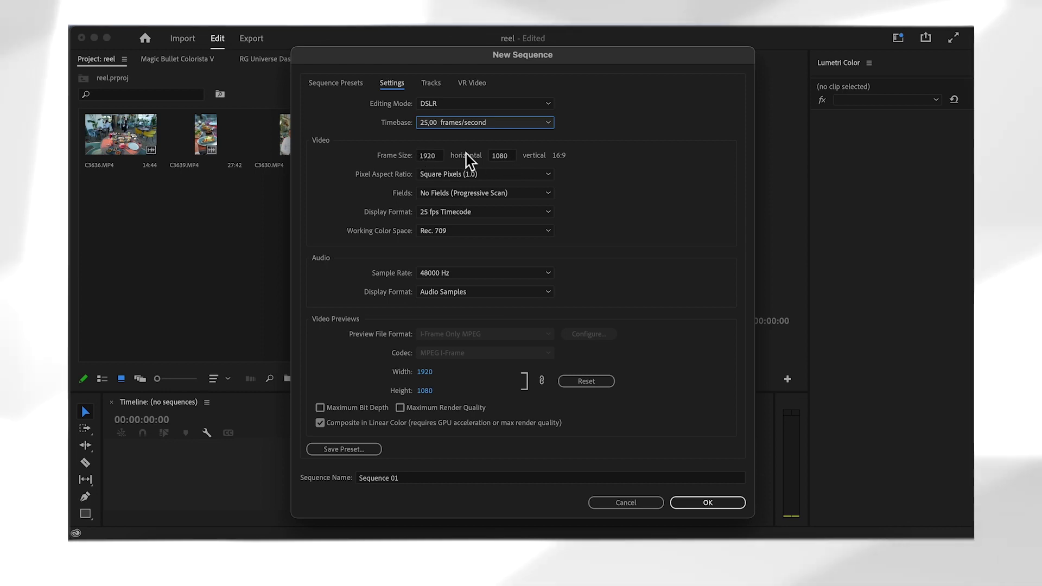
# Step: Set the new sequence's frame size to 1080 horizontal by 1920 vertical
pyautogui.click(428, 160)
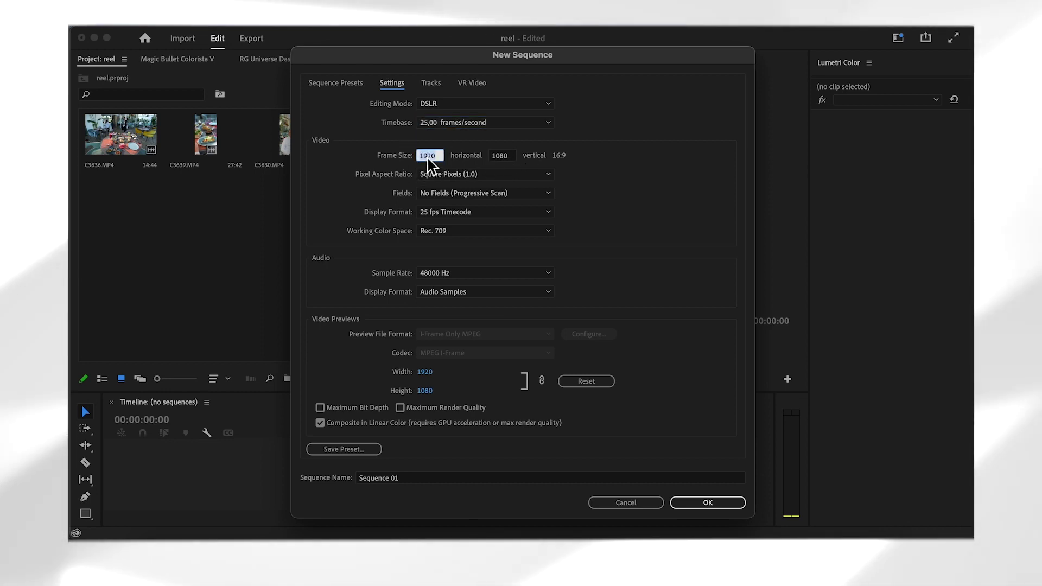
pyautogui.write('1080')
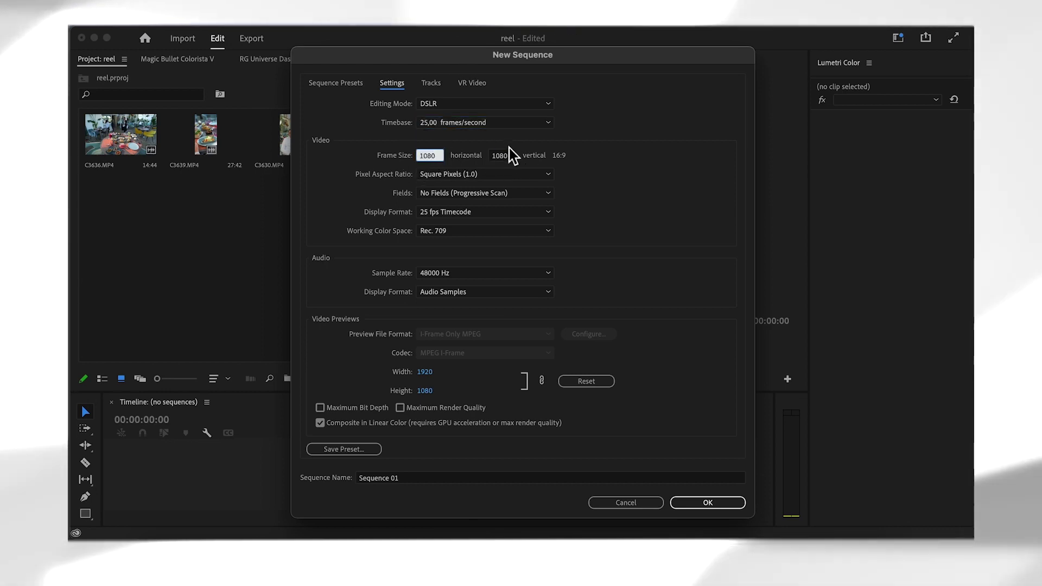
pyautogui.click(503, 158)
pyautogui.write('1920')
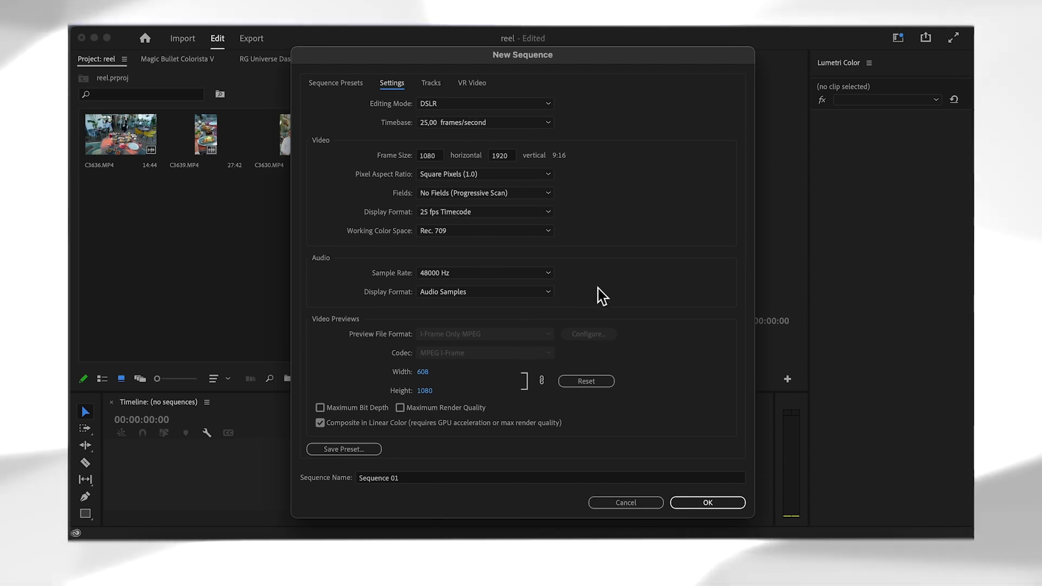
# Step: Enable Maximum Render Quality, name the sequence "ig reel" and create it
pyautogui.click(400, 408)
pyautogui.doubleClick(437, 478)
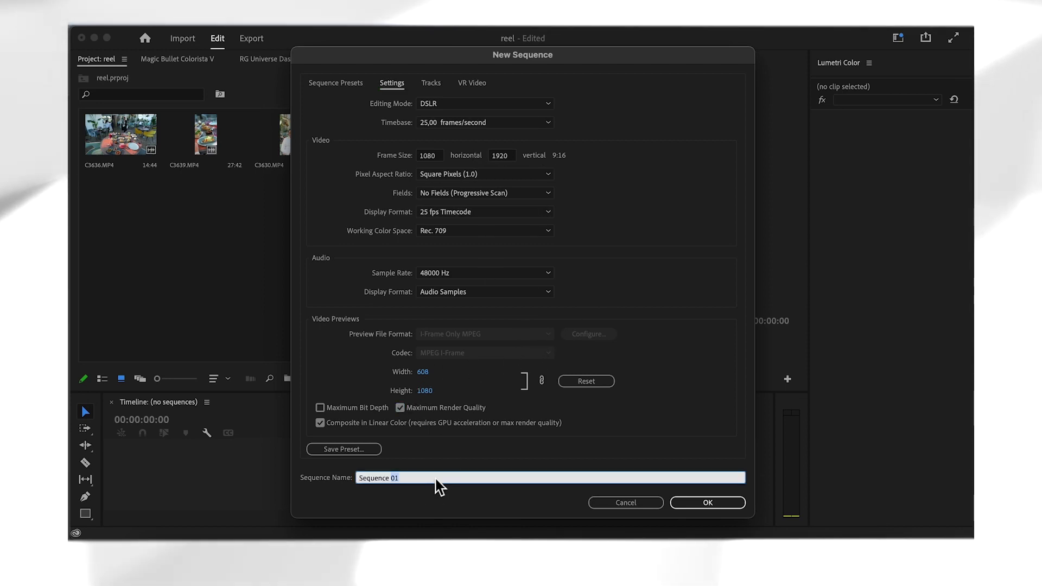
pyautogui.tripleClick(437, 478)
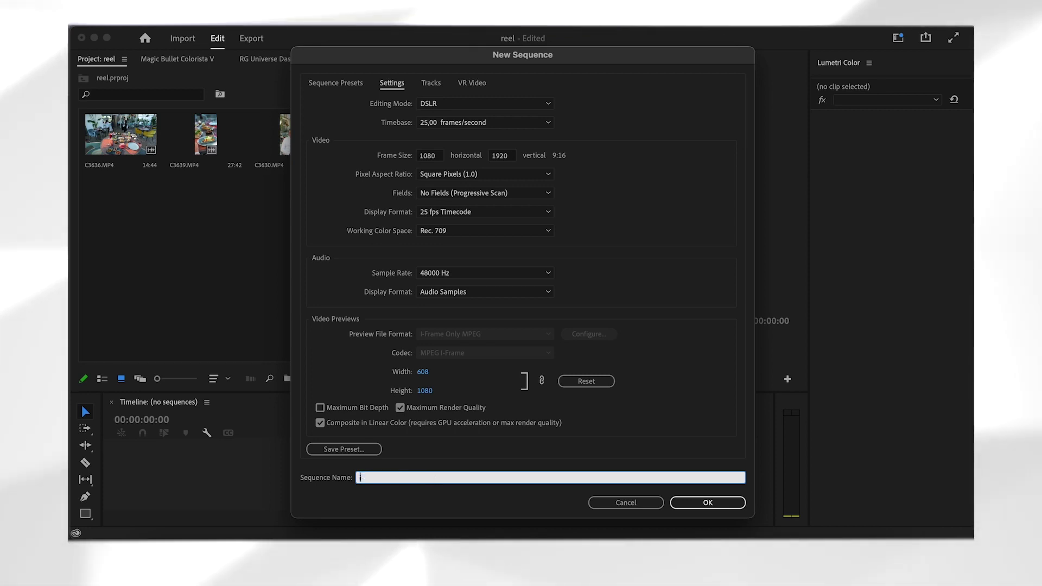
pyautogui.write('ig')
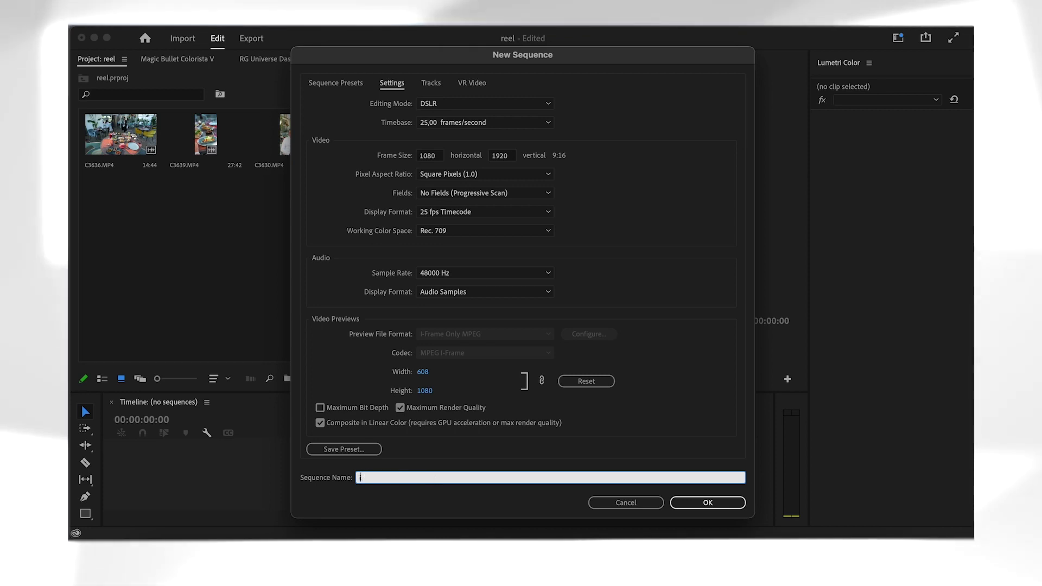
pyautogui.press('BackSpace')
pyautogui.press('BackSpace')
pyautogui.write('ig ree')
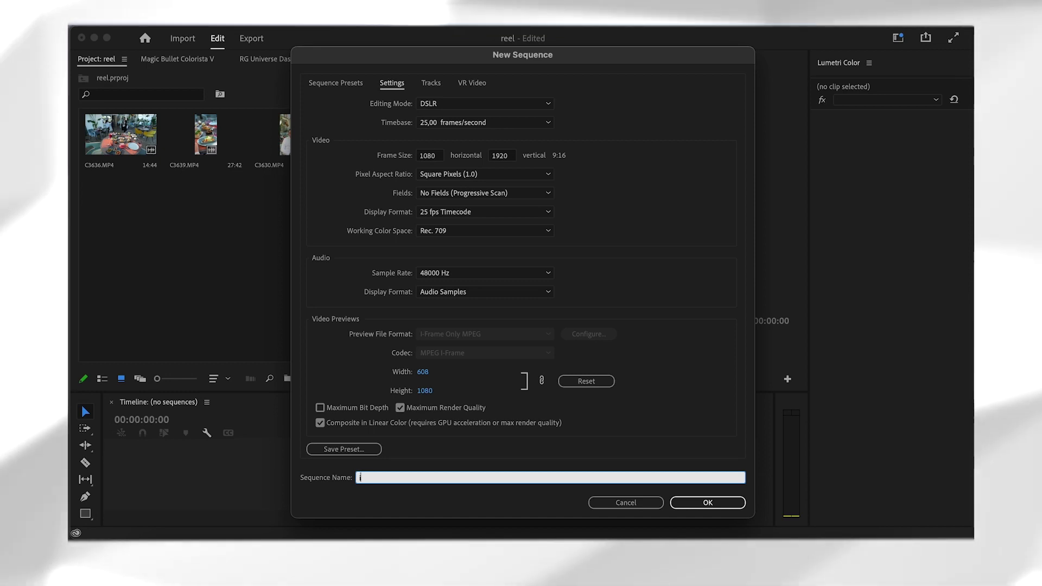
pyautogui.write('l')
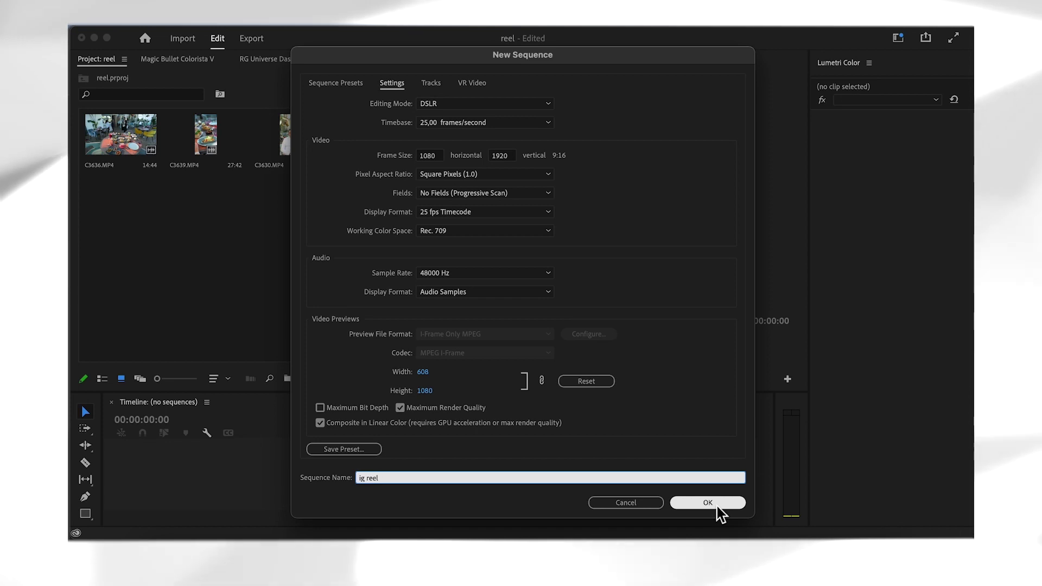
pyautogui.click(712, 506)
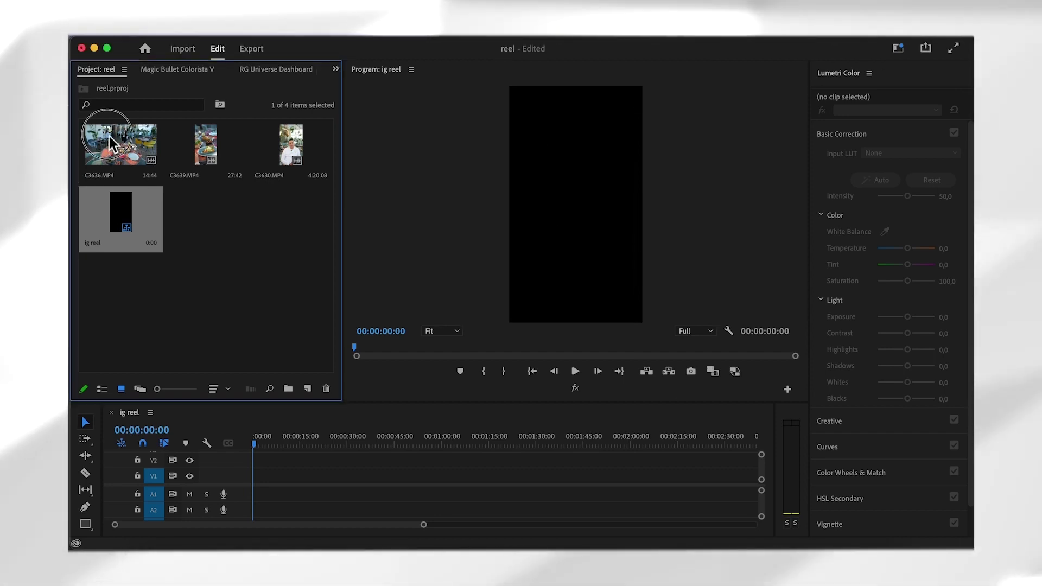
# Step: Place clip C3636.MP4 at the start of the ig reel sequence on V1 and A1, keeping the existing sequence settings
pyautogui.click(107, 143)
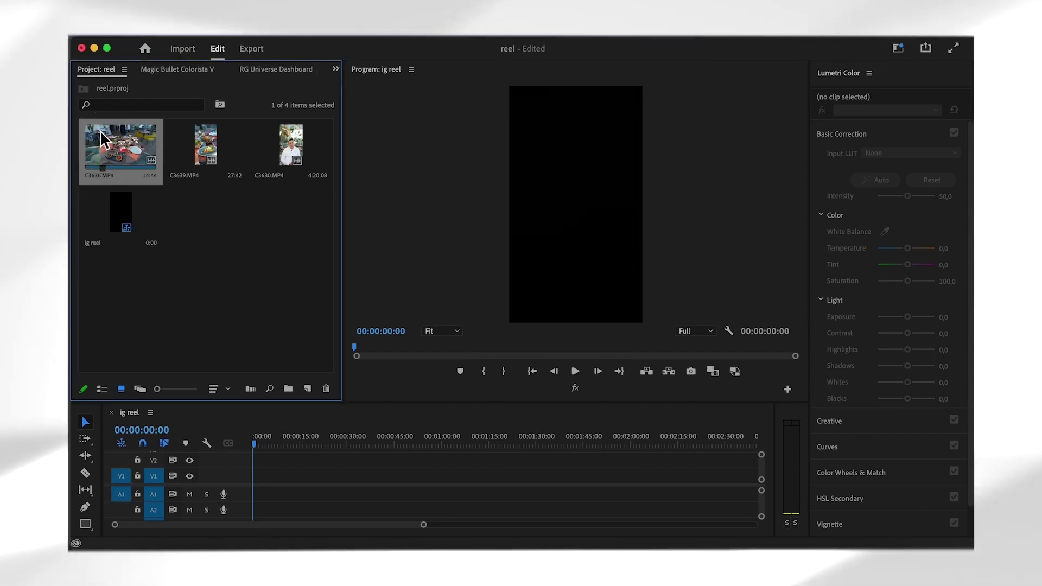
pyautogui.moveTo(101, 132); pyautogui.dragTo(259, 492)
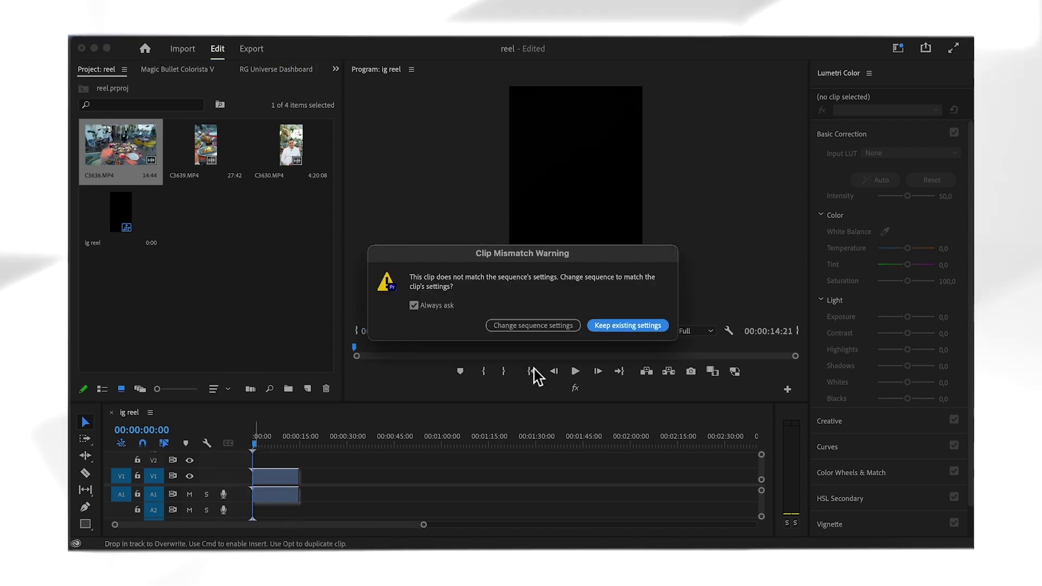
pyautogui.click(627, 328)
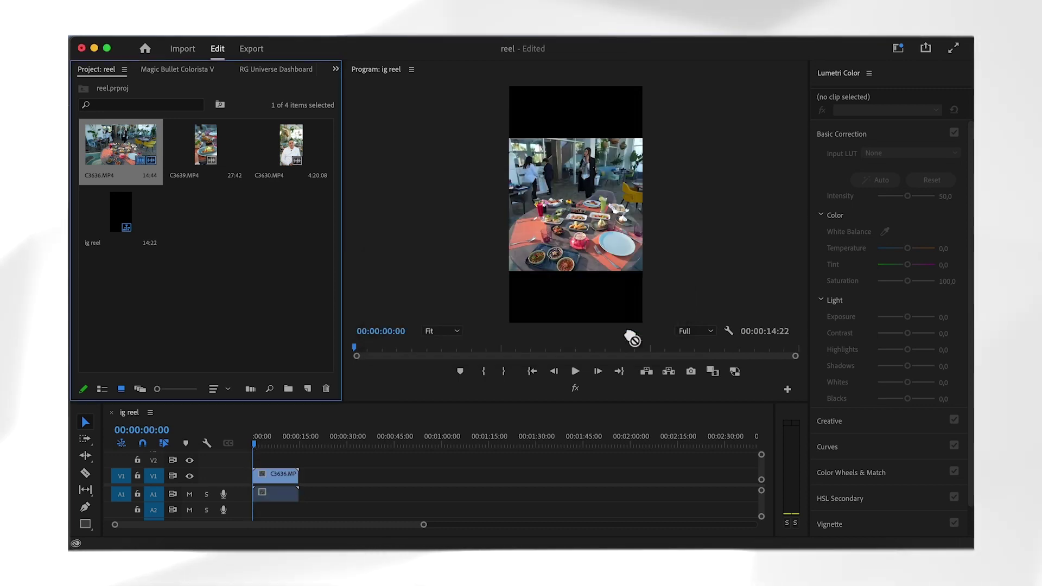
# Step: Delete the C3636.MP4 clip's audio from track A1
pyautogui.click(266, 487)
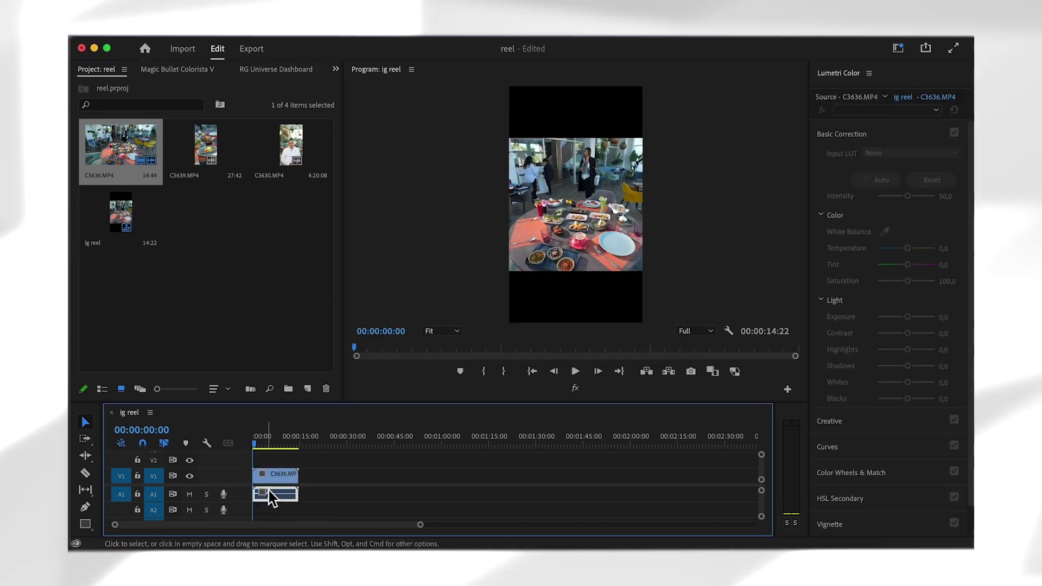
pyautogui.press('Delete')
pyautogui.press('\\')
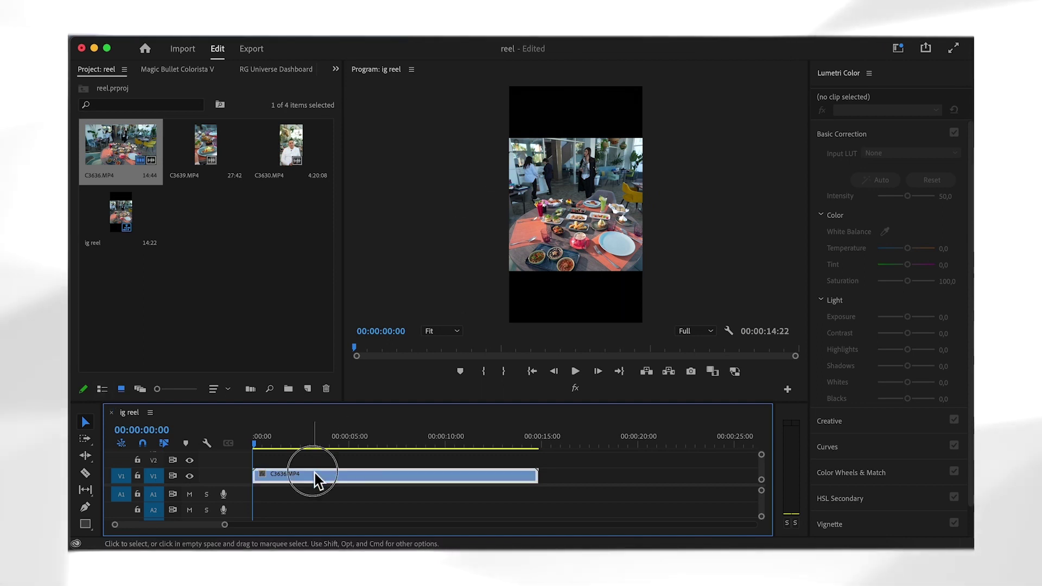
# Step: Scale the C3636.MP4 clip to 179 to fill the vertical frame, and check its framing across the first half of the clip
pyautogui.click(315, 474)
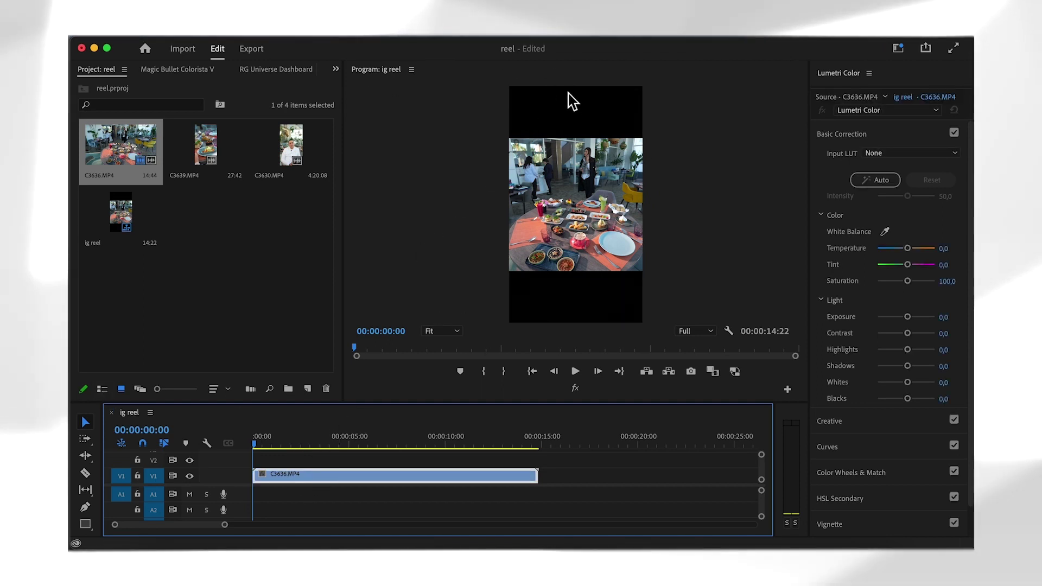
pyautogui.click(334, 69)
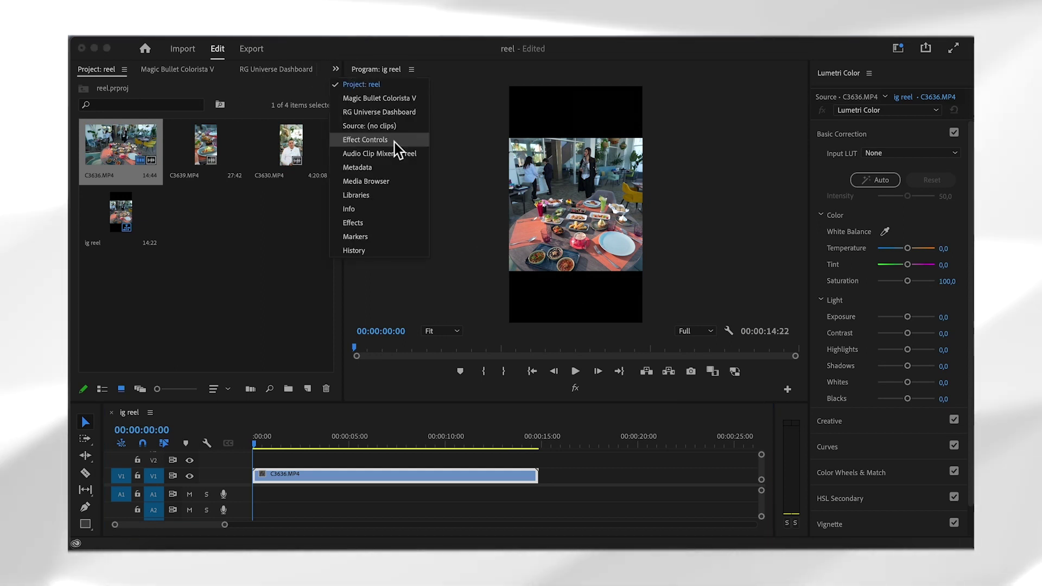
pyautogui.click(405, 145)
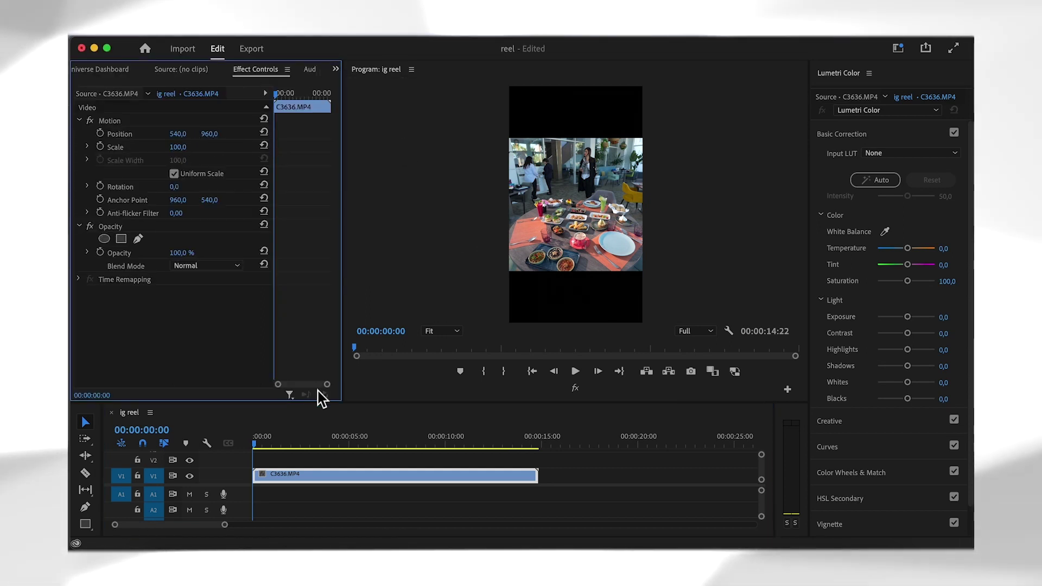
pyautogui.moveTo(179, 146); pyautogui.dragTo(222, 146)
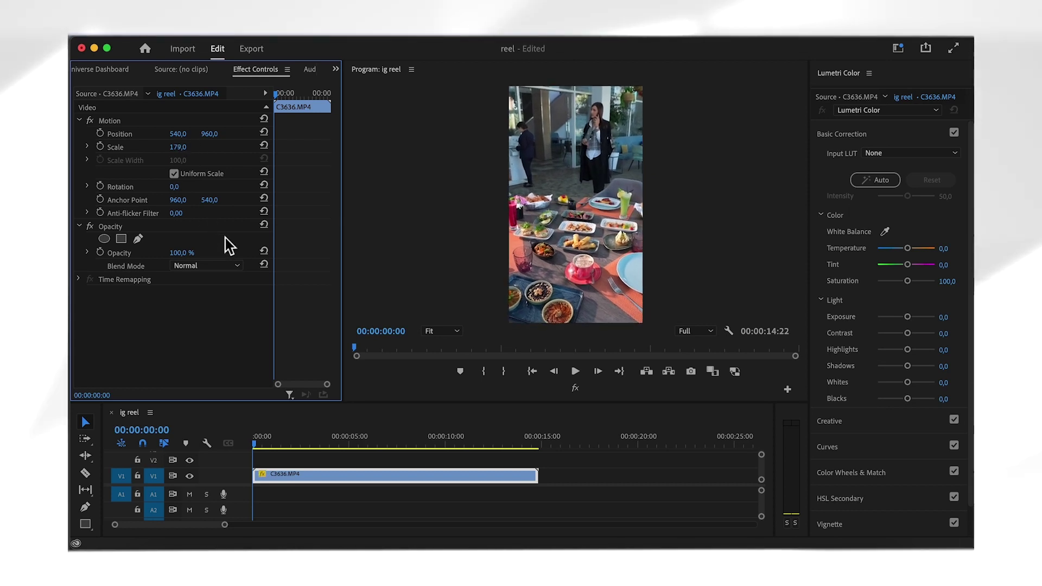
pyautogui.moveTo(324, 436); pyautogui.dragTo(381, 441)
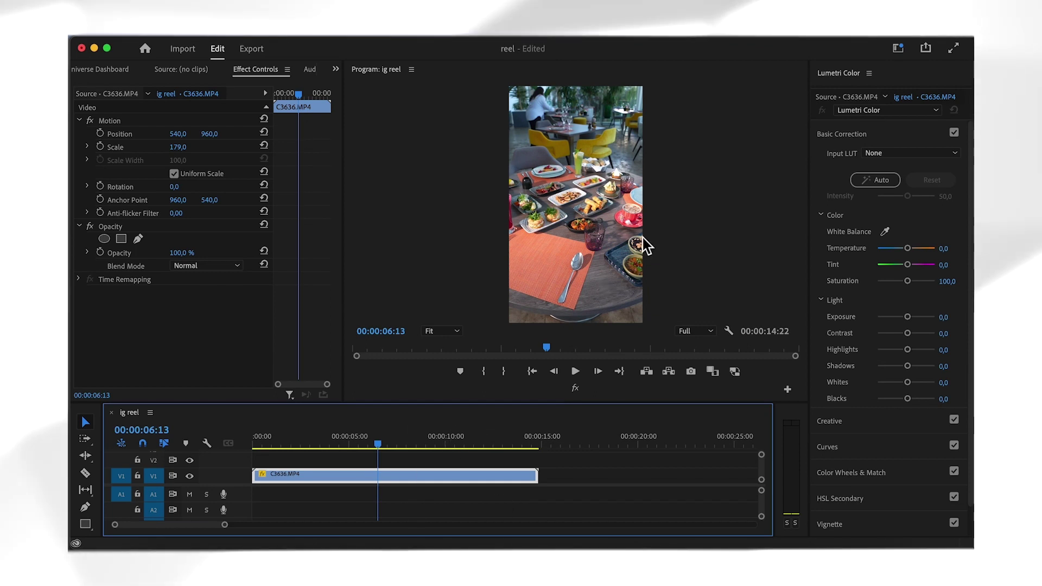
pyautogui.moveTo(382, 436); pyautogui.dragTo(402, 440)
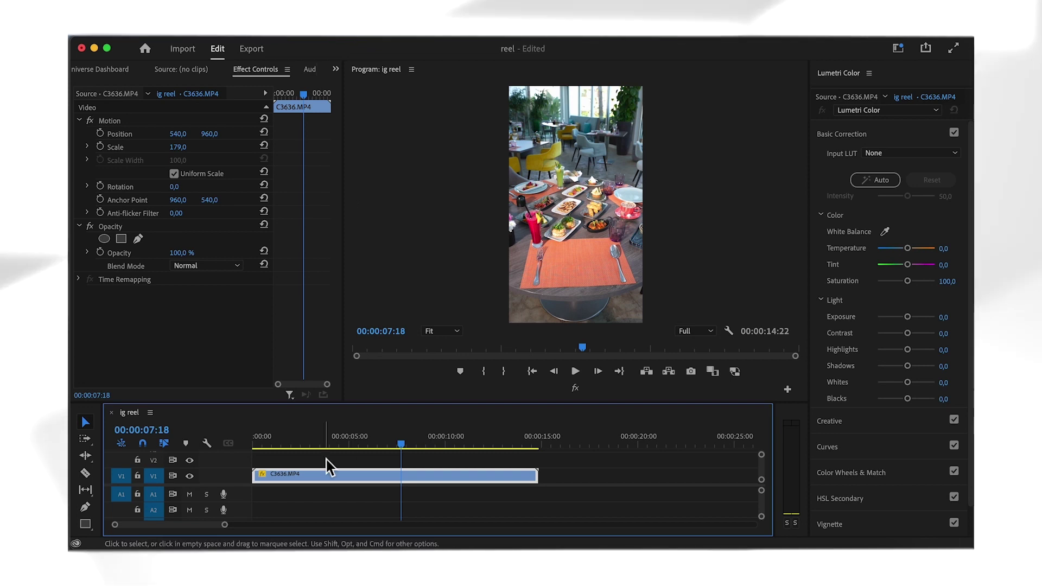
# Step: Delete the C3636.MP4 clip from the sequence and return to the project's media items
pyautogui.press('-')
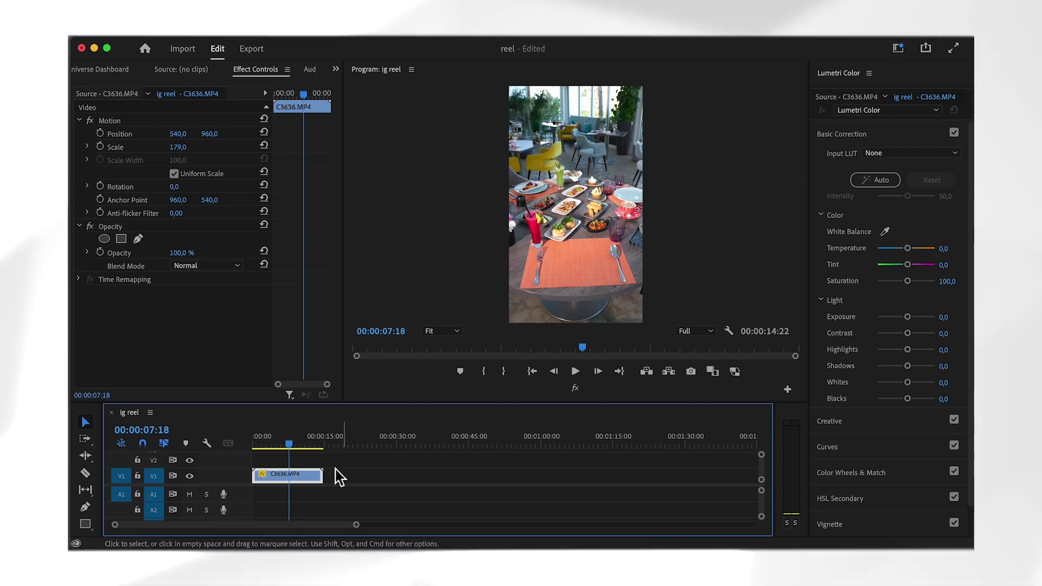
pyautogui.click(303, 474)
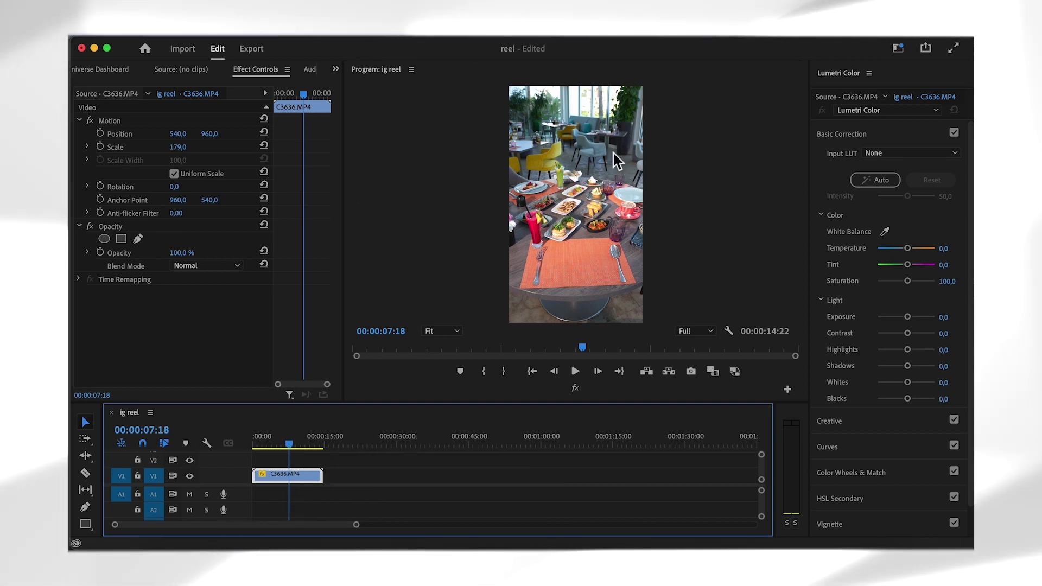
pyautogui.moveTo(394, 546)
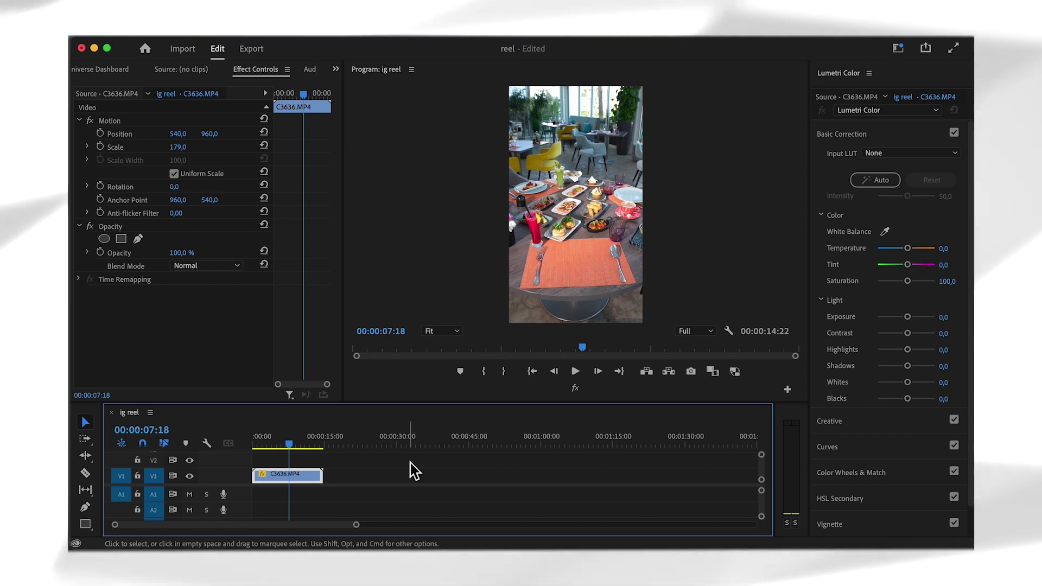
pyautogui.click(336, 70)
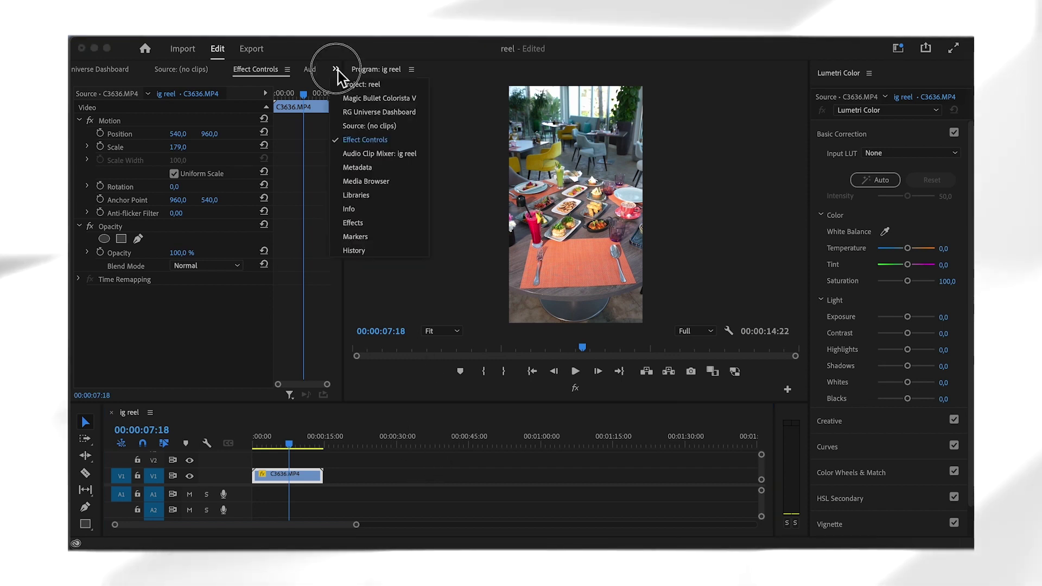
pyautogui.click(361, 85)
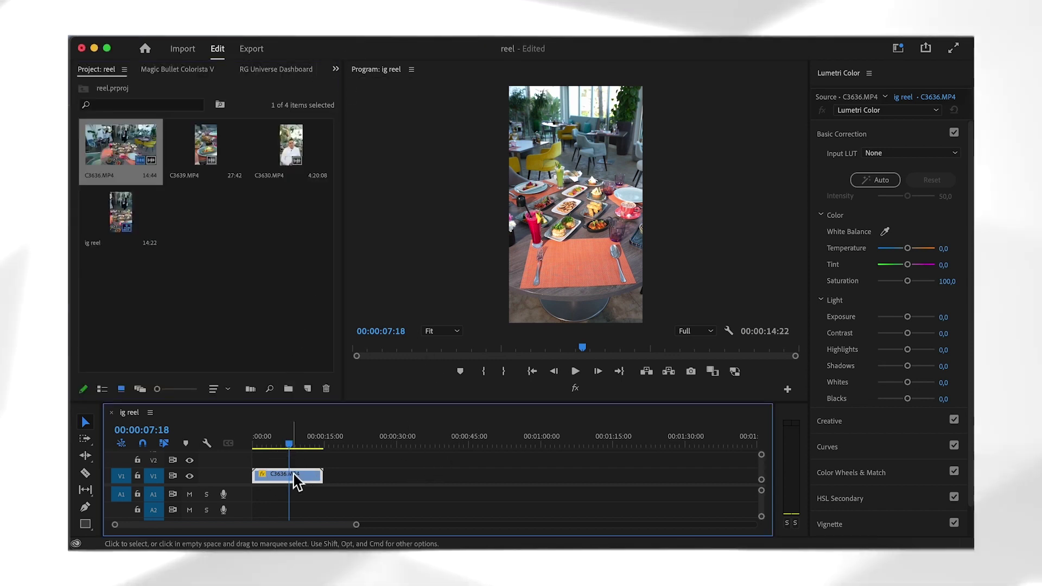
pyautogui.press('Delete')
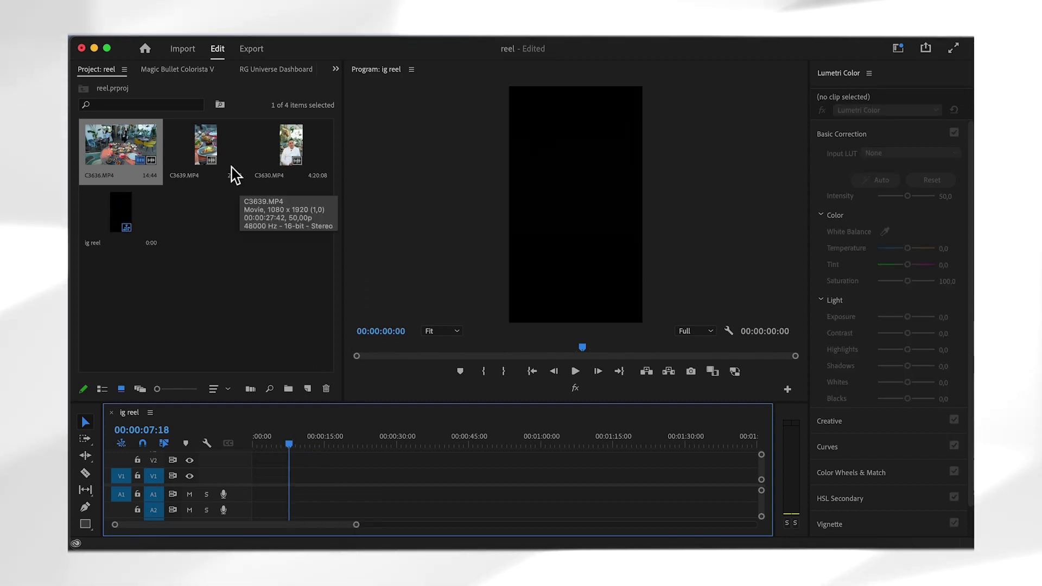
# Step: Place only the video of C3639.MP4 at the start of track V1, keeping the existing sequence settings
pyautogui.doubleClick(208, 138)
pyautogui.moveTo(200, 350); pyautogui.dragTo(249, 479)
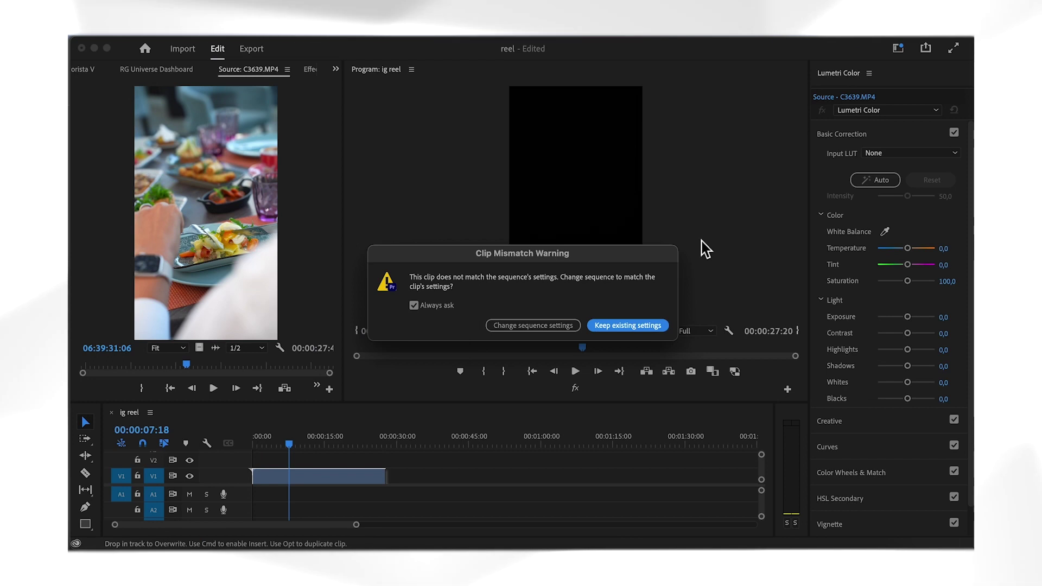
pyautogui.click(630, 325)
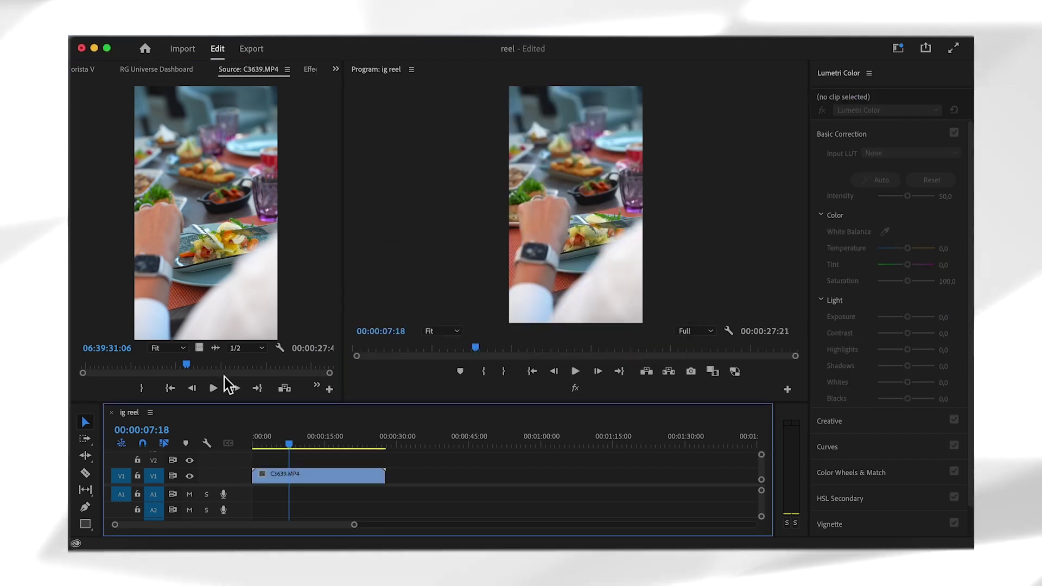
# Step: Set the C3639.MP4 clip's rotation to 90° and reset the rotation to its default
pyautogui.click(312, 70)
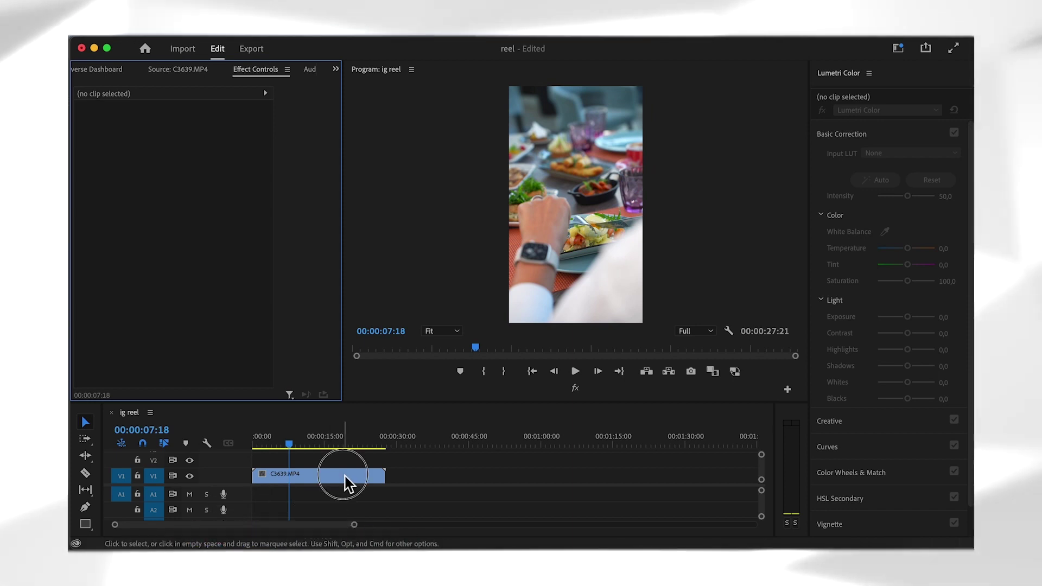
pyautogui.click(348, 481)
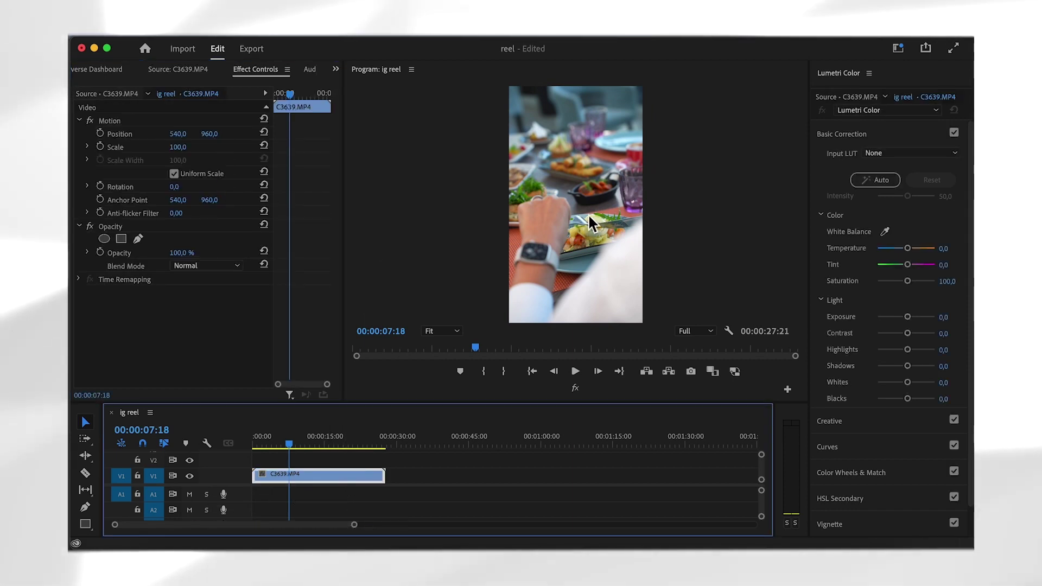
pyautogui.moveTo(174, 187)
pyautogui.mouseDown()
pyautogui.moveTo(240, 194)
pyautogui.moveTo(190, 196)
pyautogui.mouseUp()
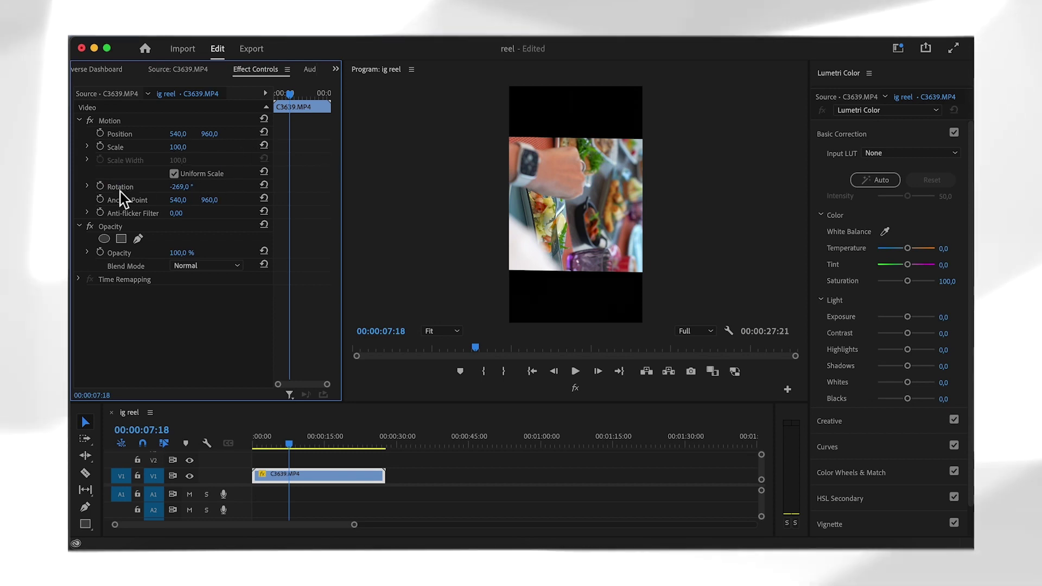
pyautogui.write('90')
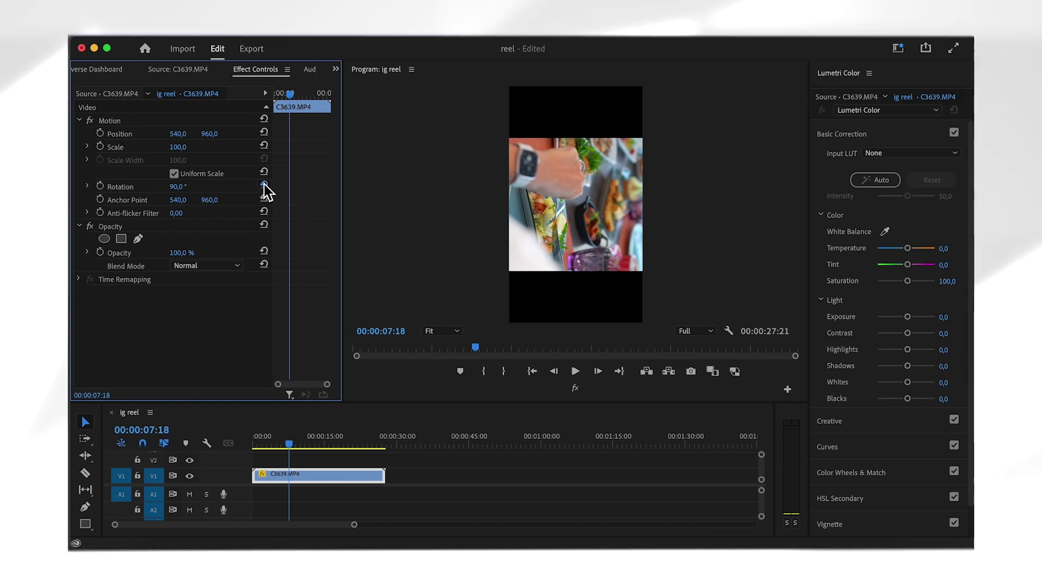
pyautogui.click(265, 187)
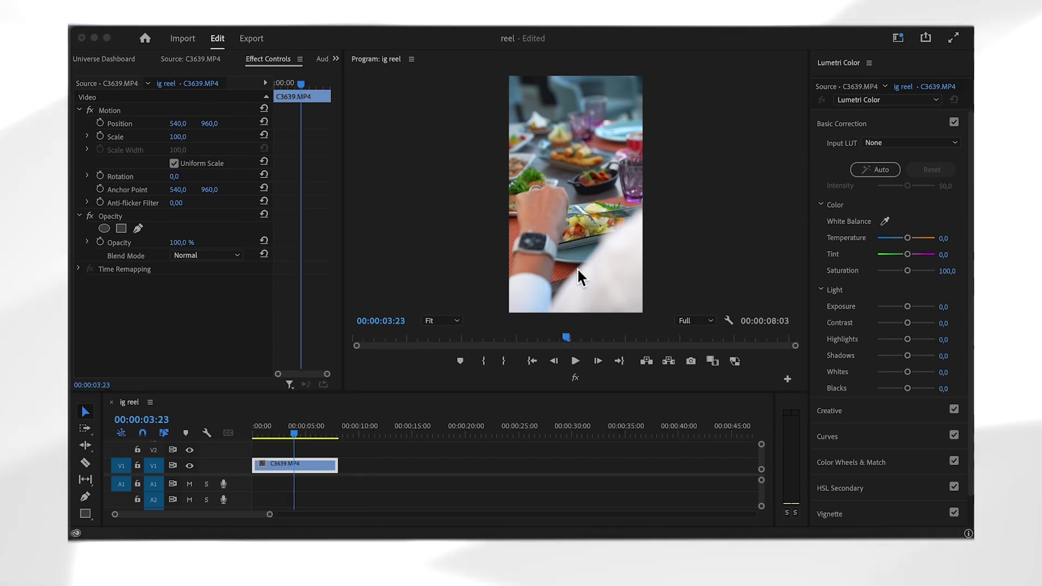
# Step: Open the media export settings for the ig reel sequence
pyautogui.click(202, 24)
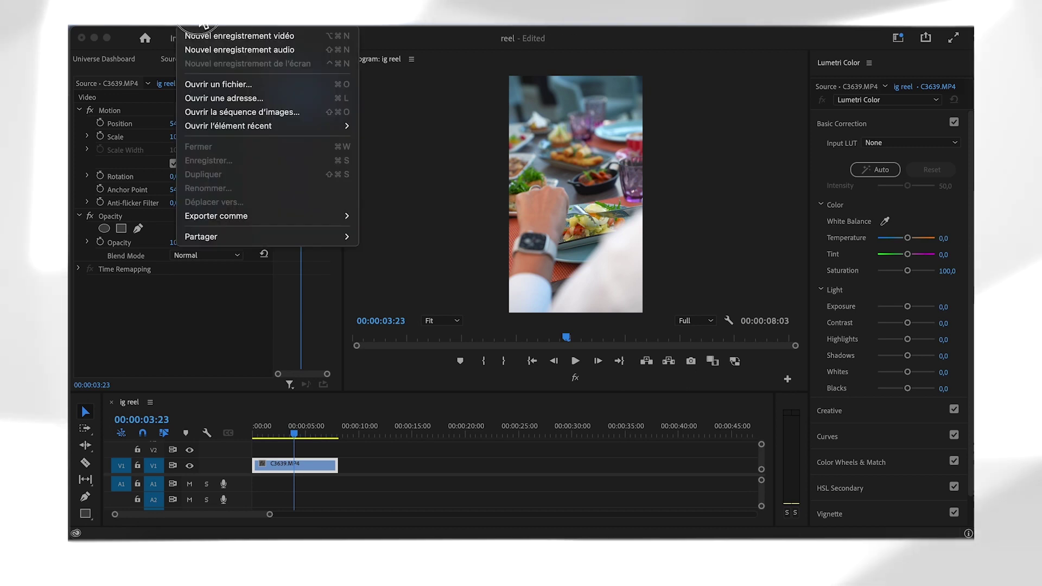
pyautogui.click(505, 132)
pyautogui.click(109, 23)
pyautogui.moveTo(179, 24)
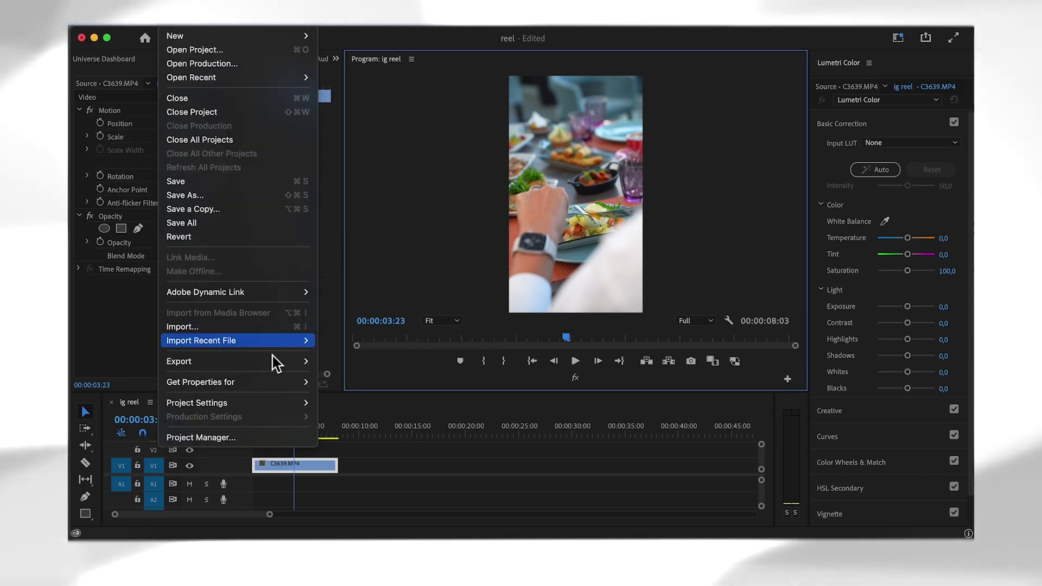
pyautogui.moveTo(272, 362)
pyautogui.click(403, 362)
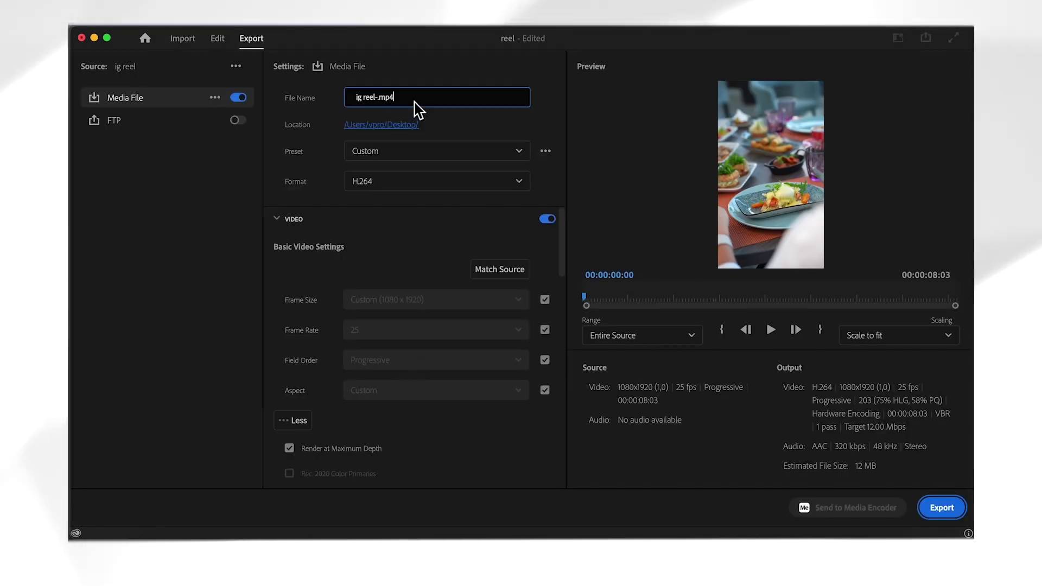
# Step: Name the export file "ig reel" and accept replacing the existing file of that name
pyautogui.tripleClick(415, 102)
pyautogui.write('ig')
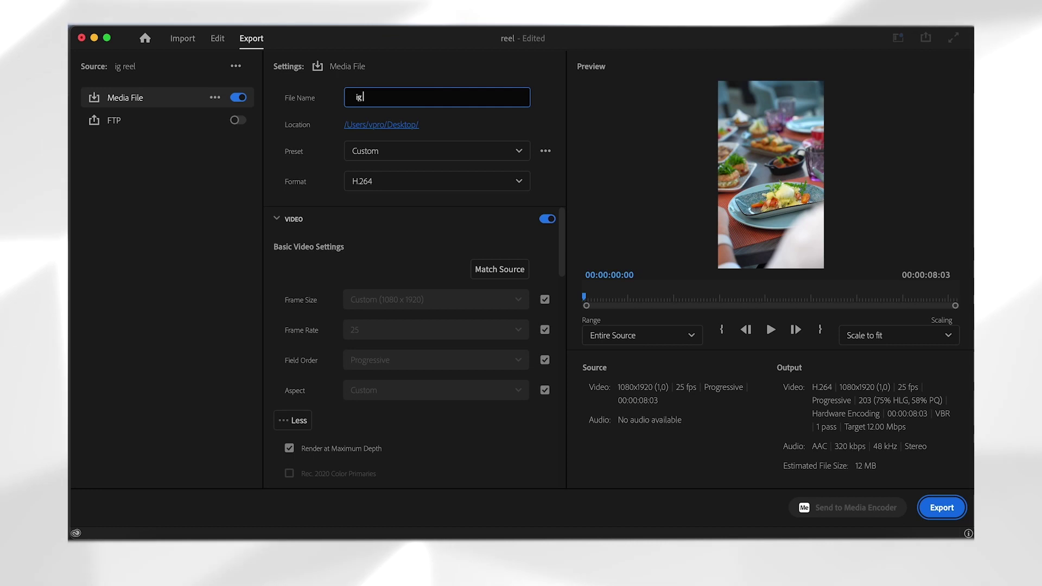
pyautogui.write(' reel')
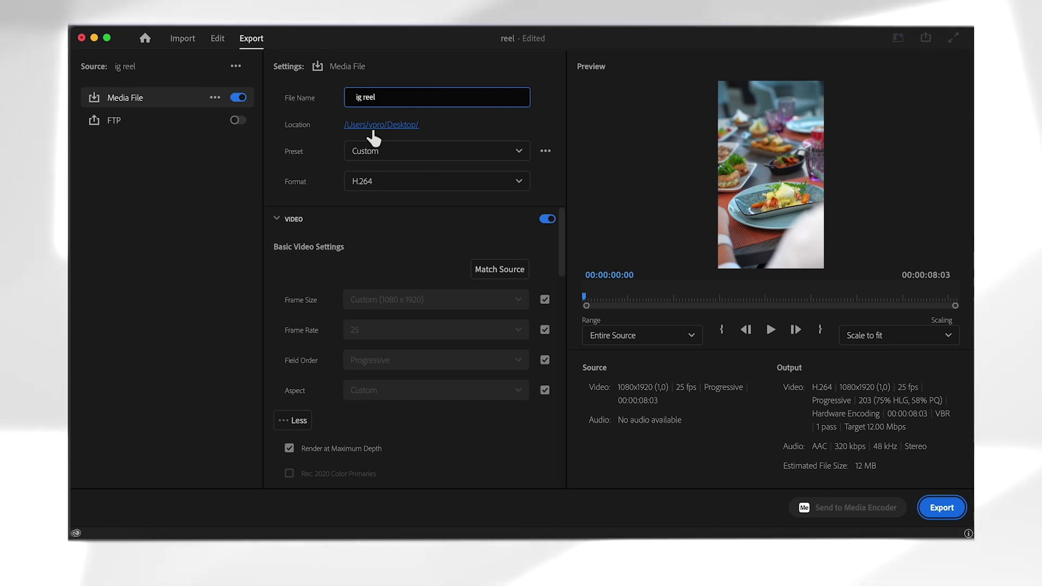
pyautogui.press('Return')
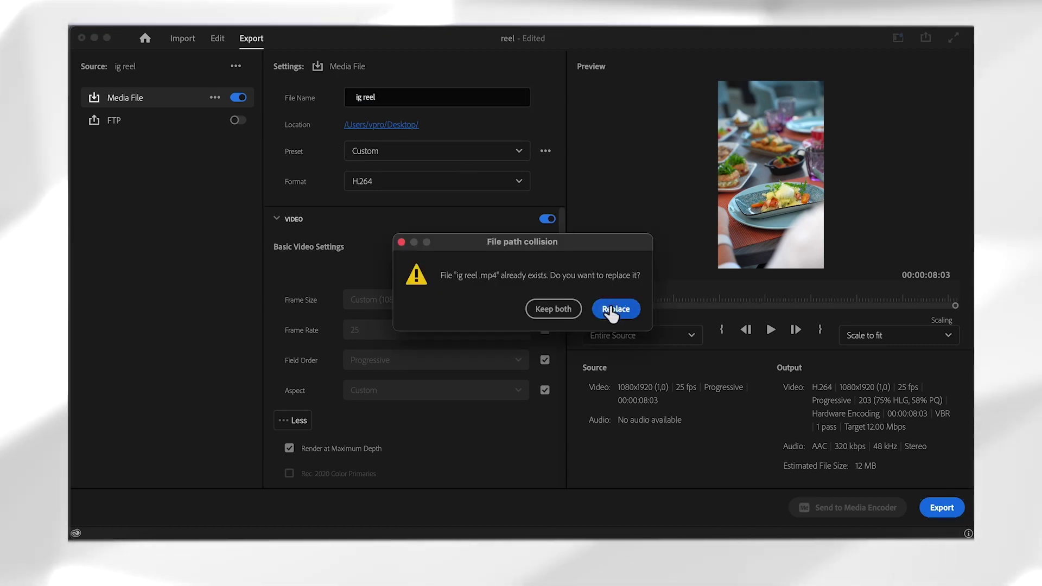
pyautogui.click(610, 309)
# Step: Save the export file to the desktop (Bureau) as an MP4 video, replacing the existing copy
pyautogui.click(397, 128)
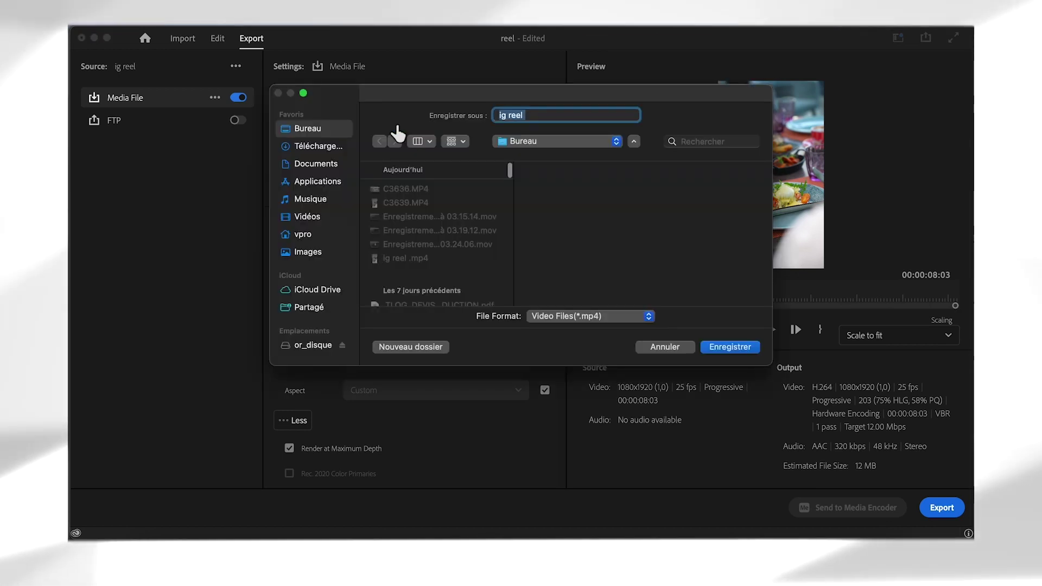
pyautogui.click(320, 130)
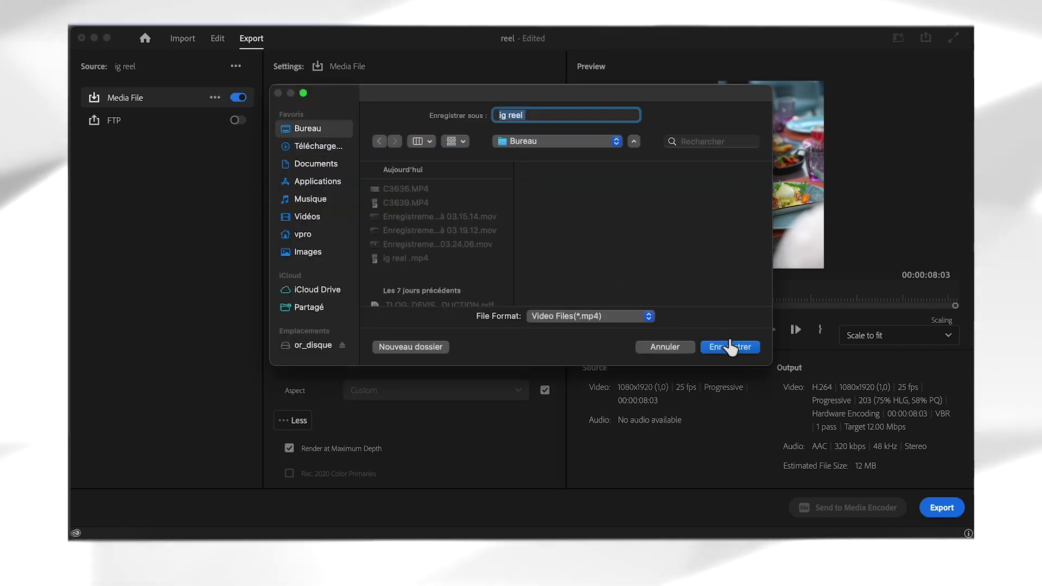
pyautogui.click(728, 350)
pyautogui.click(546, 293)
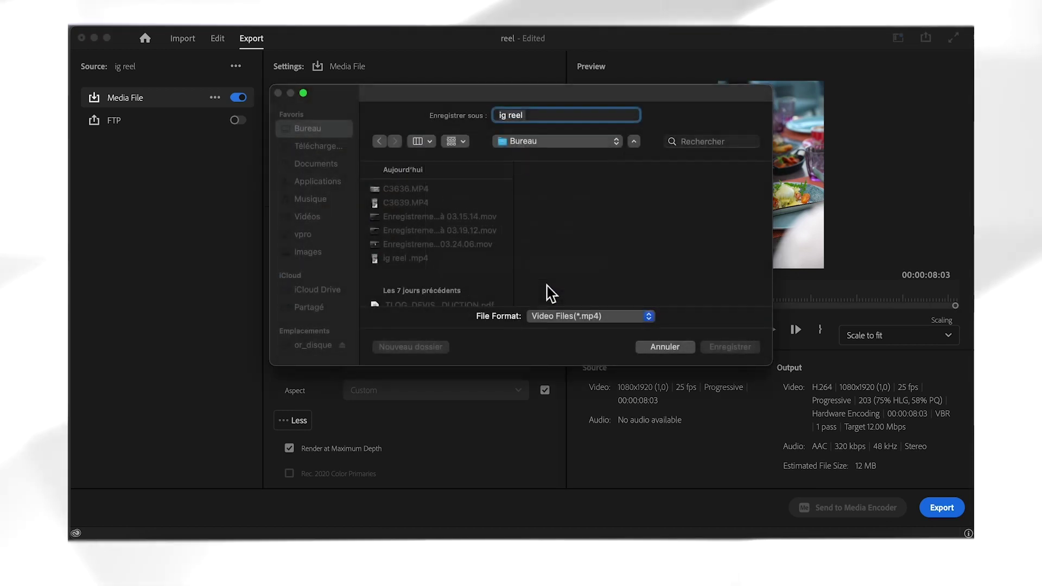
pyautogui.click(572, 309)
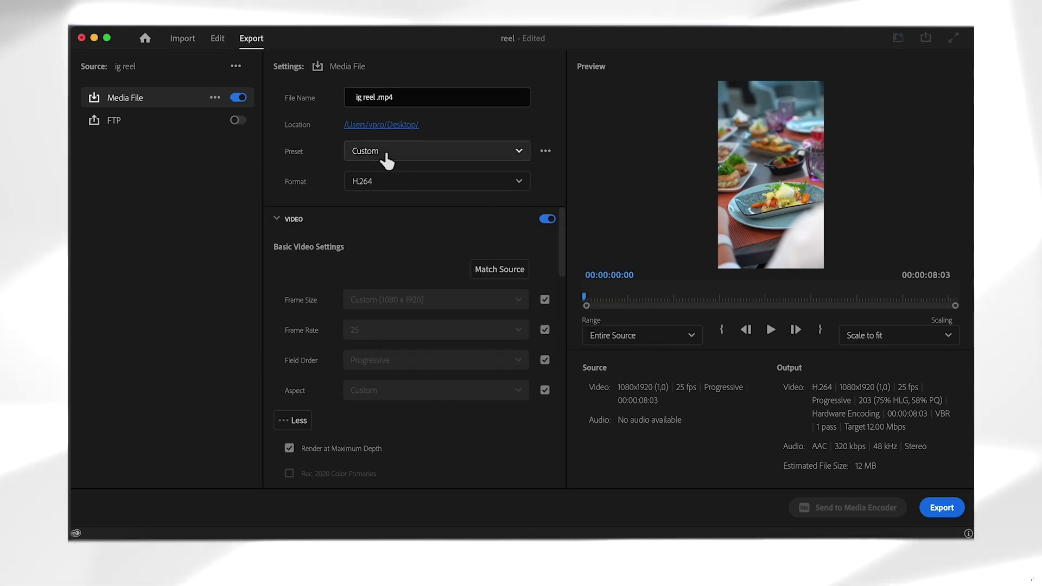
# Step: Choose H.264 as the export format and match the basic video settings to the source
pyautogui.click(385, 158)
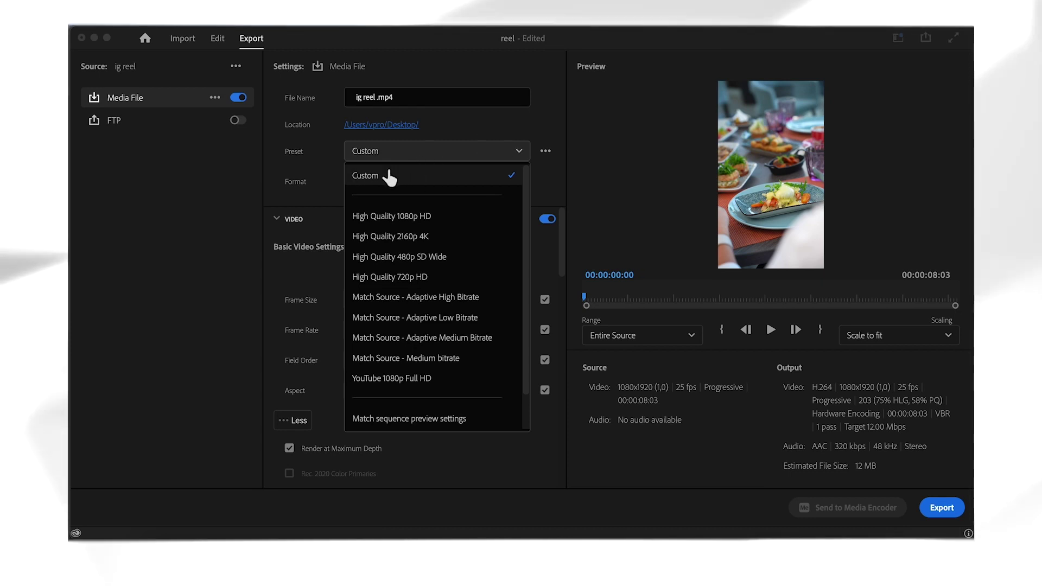
pyautogui.click(391, 175)
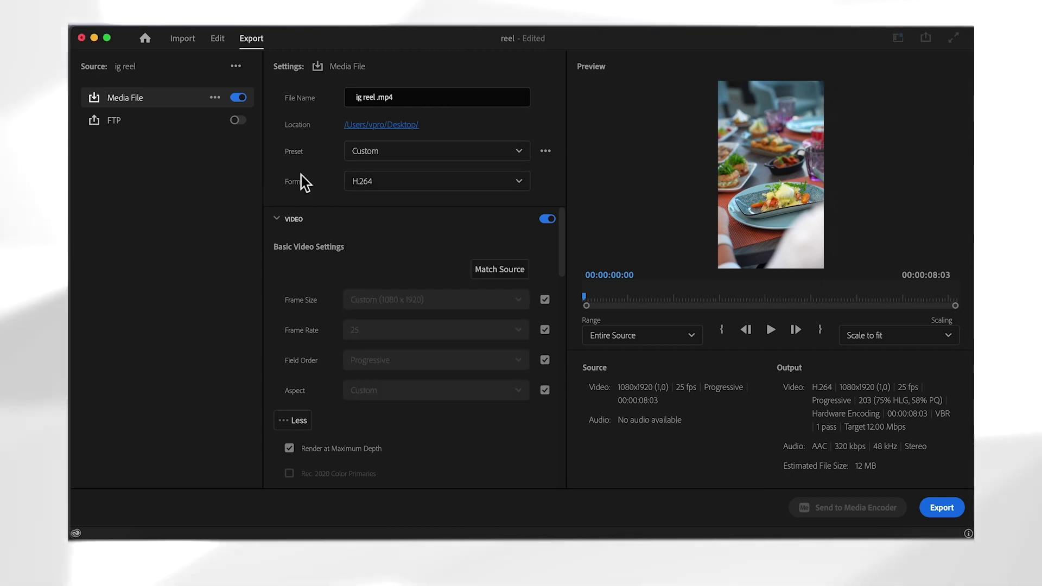
pyautogui.click(350, 184)
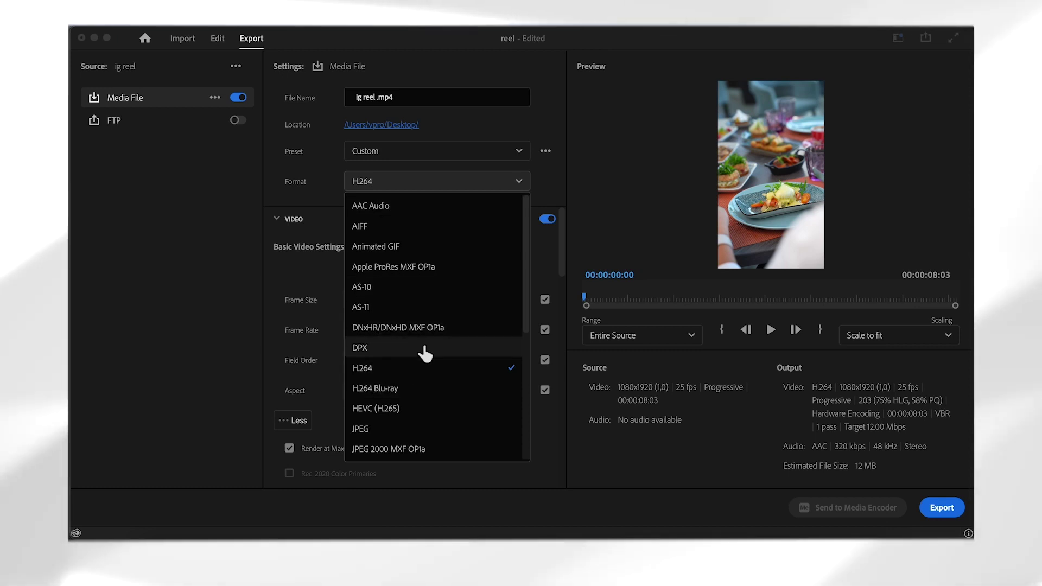
pyautogui.click(409, 368)
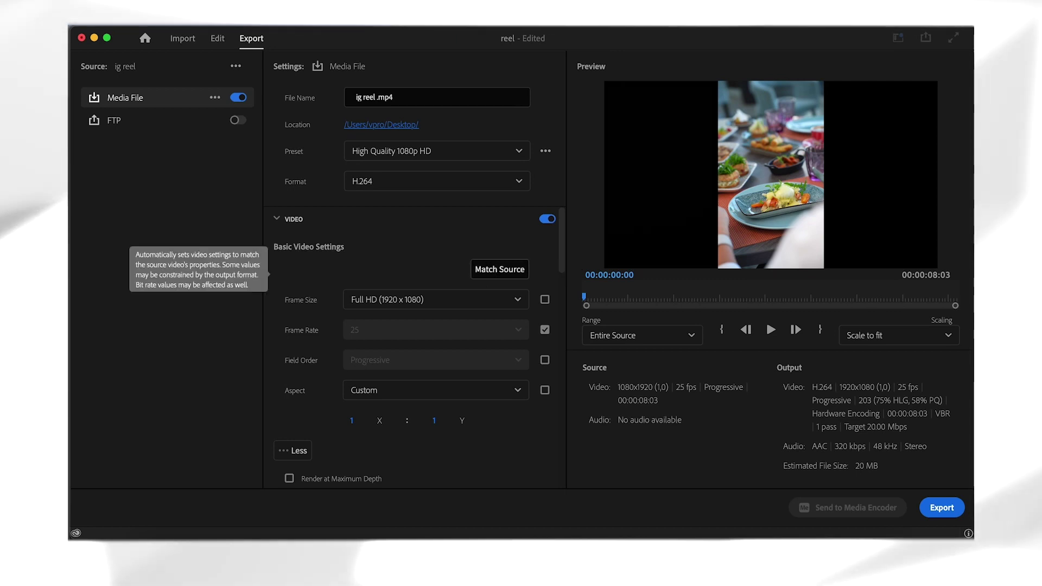
pyautogui.click(500, 266)
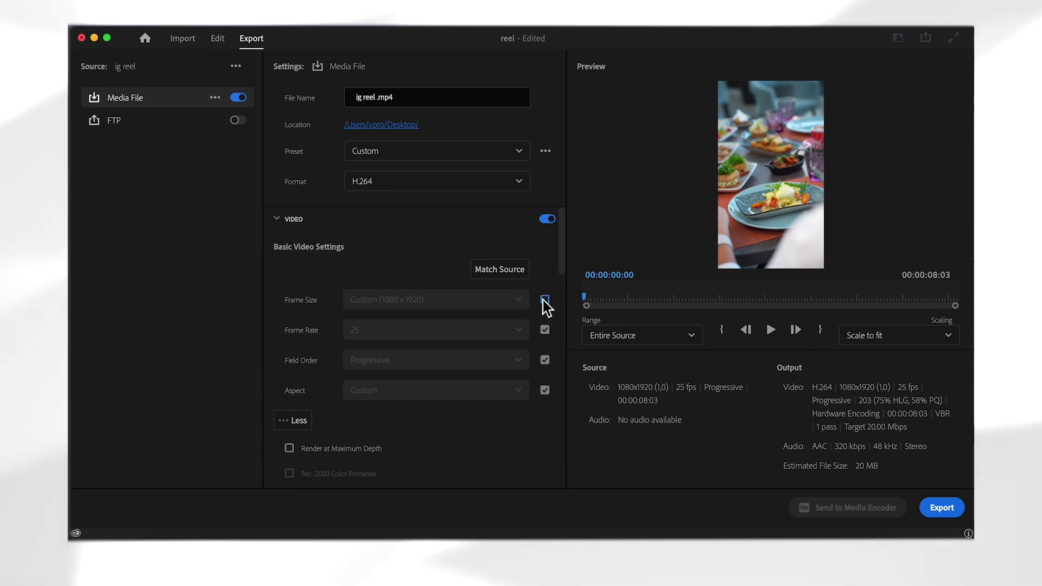
# Step: Unlink the frame size and frame rate from the source in turn, relinking each one
pyautogui.click(546, 300)
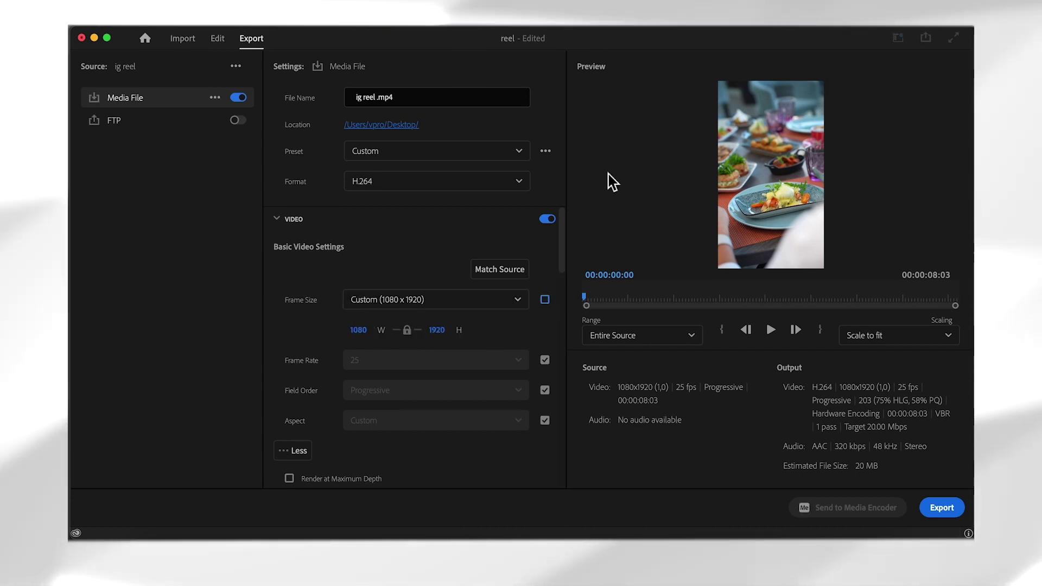
pyautogui.click(545, 300)
pyautogui.scroll(-3, 402, 283)
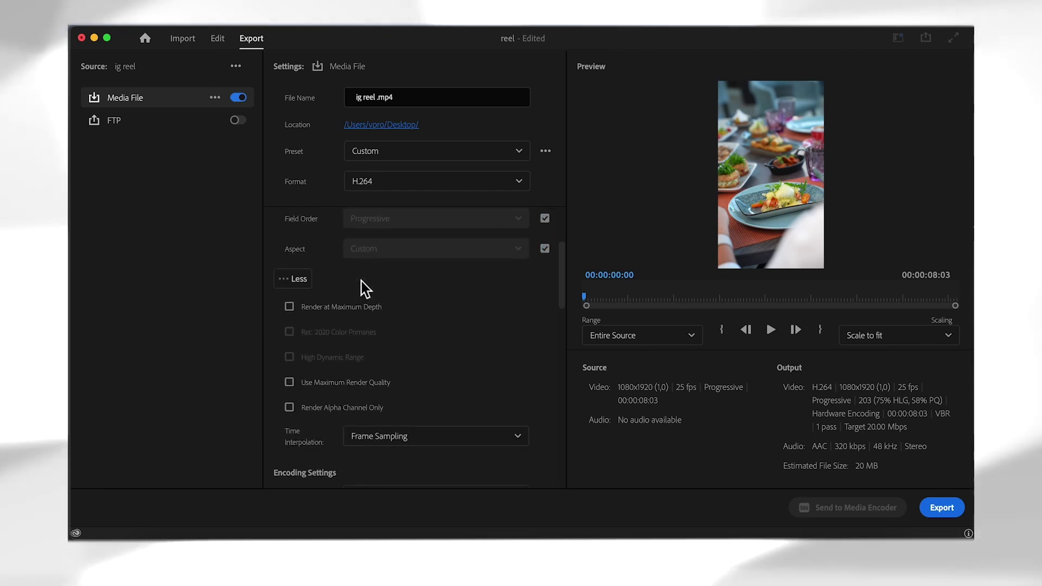
pyautogui.scroll(3, 426, 261)
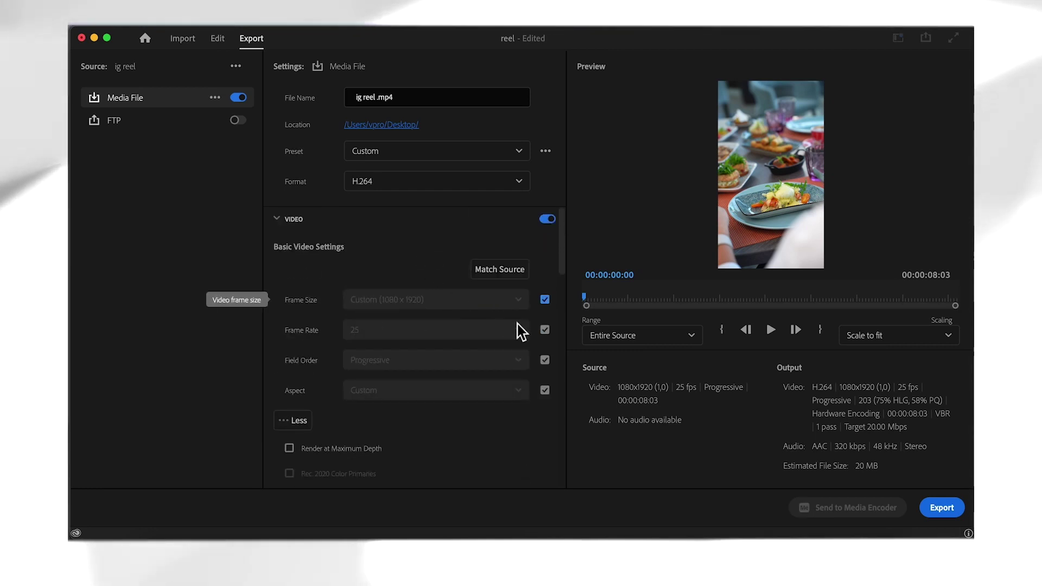
pyautogui.click(545, 330)
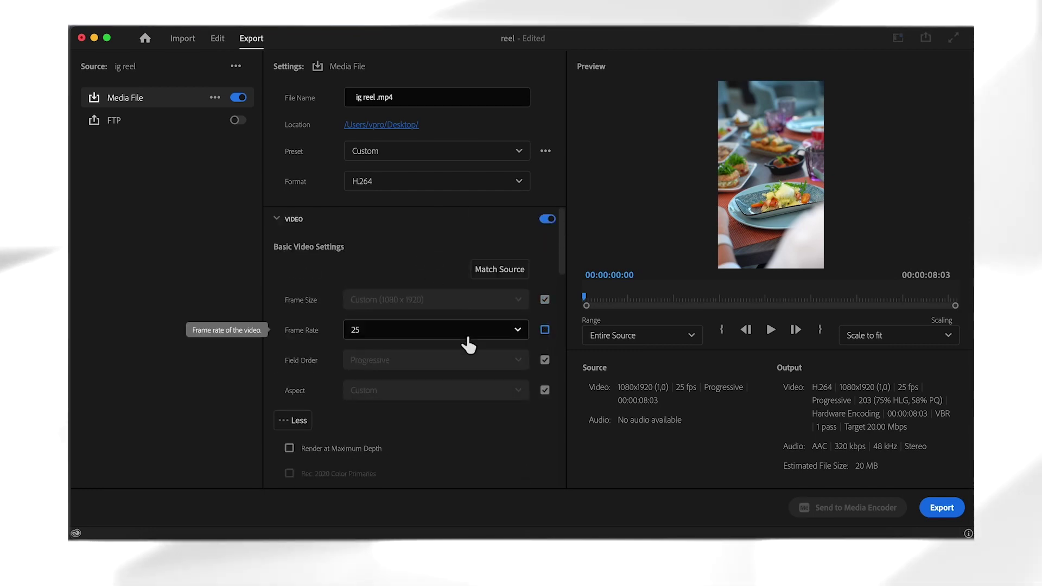
pyautogui.click(545, 332)
# Step: Enable Render at Maximum Depth and choose VBR, 1 pass as the bitrate encoding
pyautogui.scroll(-5, 516, 354)
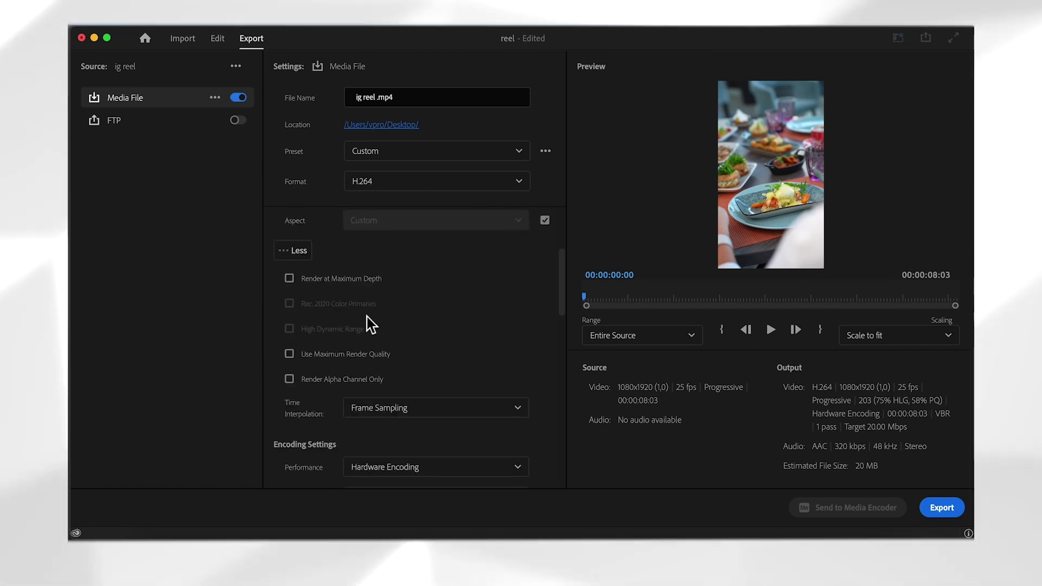
pyautogui.click(289, 278)
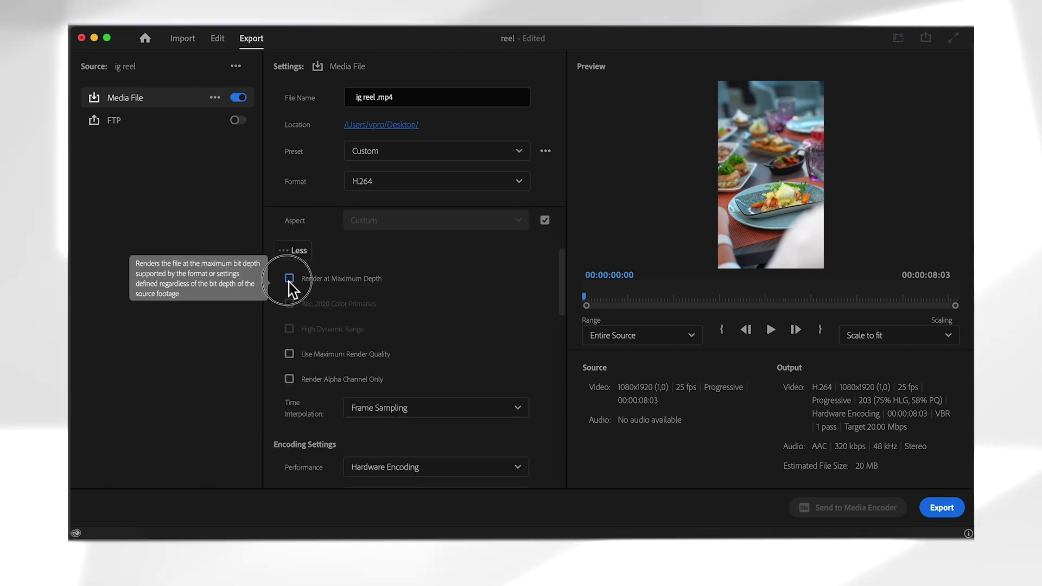
pyautogui.scroll(-3, 449, 275)
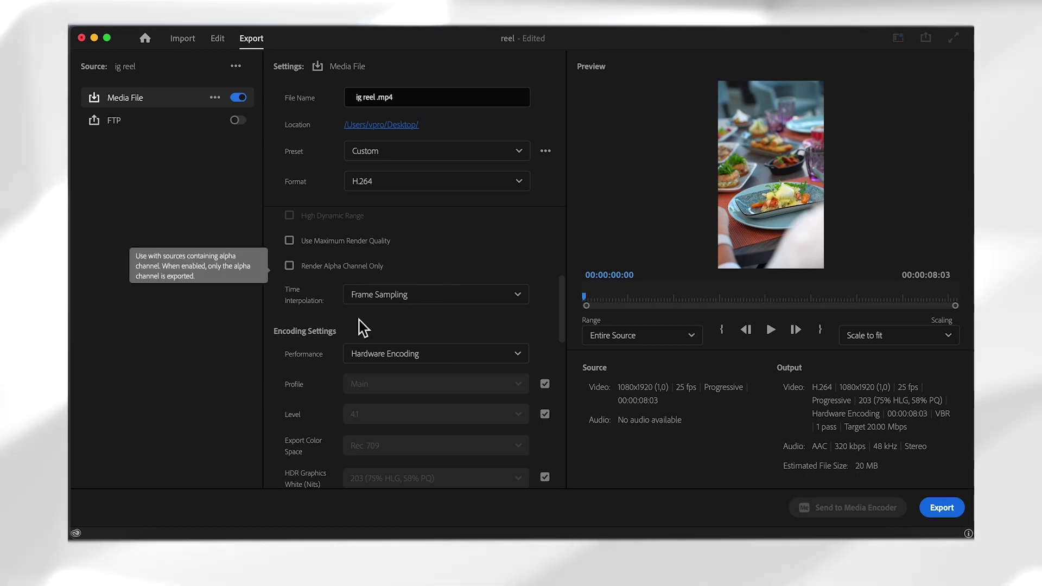
pyautogui.scroll(-8, 414, 320)
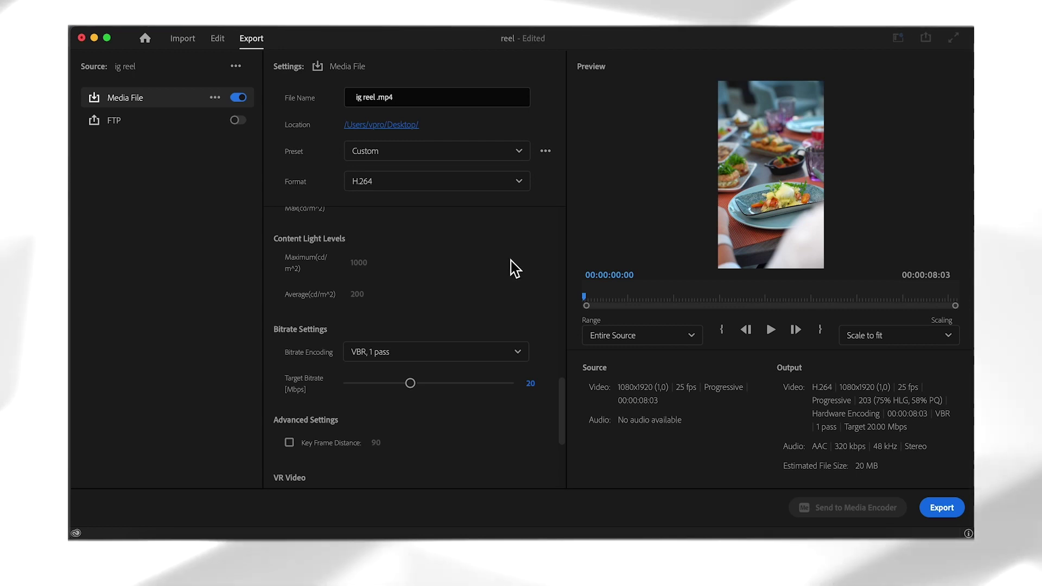
pyautogui.click(437, 352)
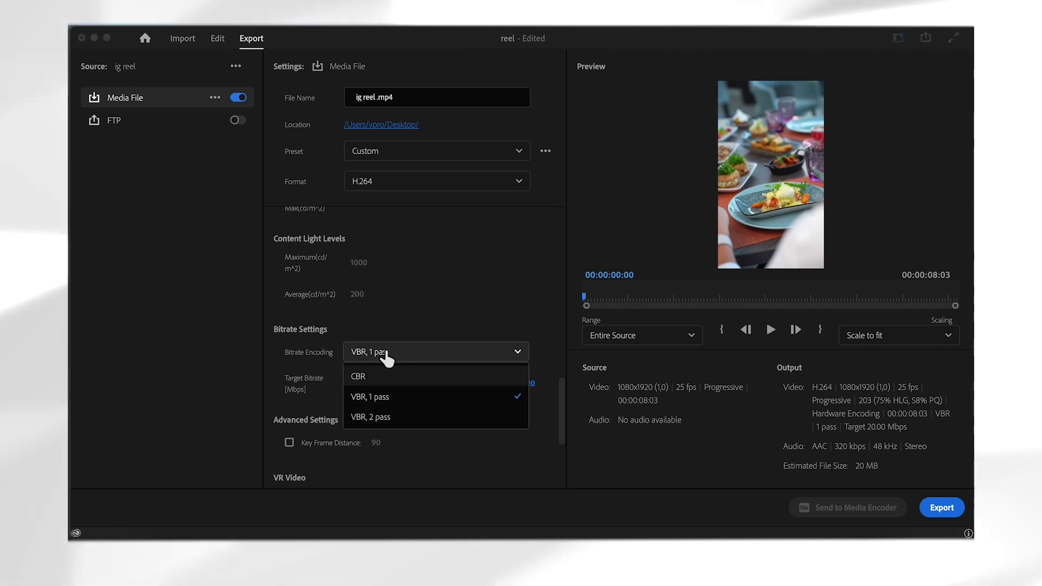
pyautogui.click(374, 396)
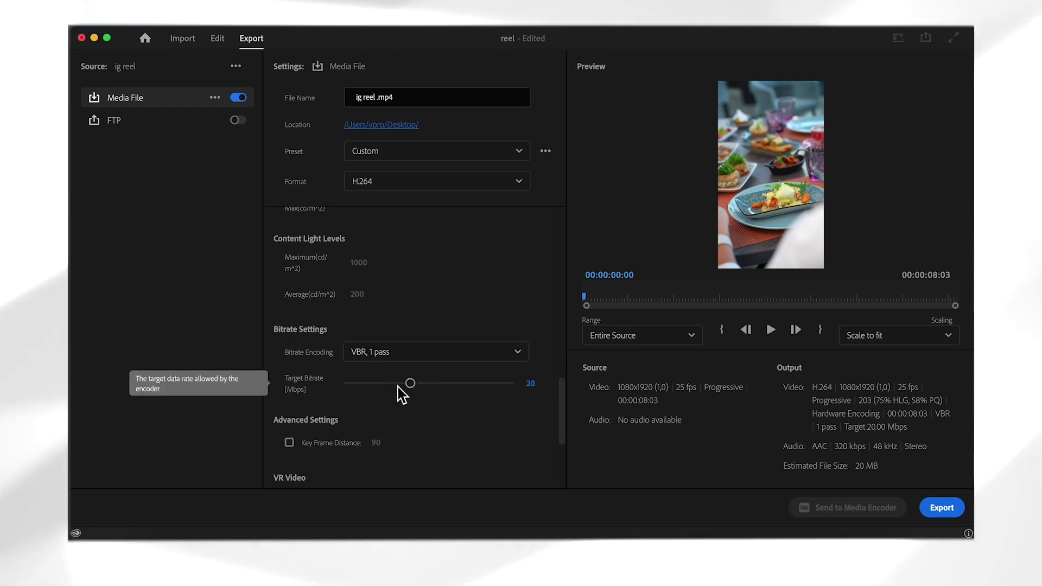
# Step: Set the target bitrate to 12 Mbps and export the reel
pyautogui.click(528, 384)
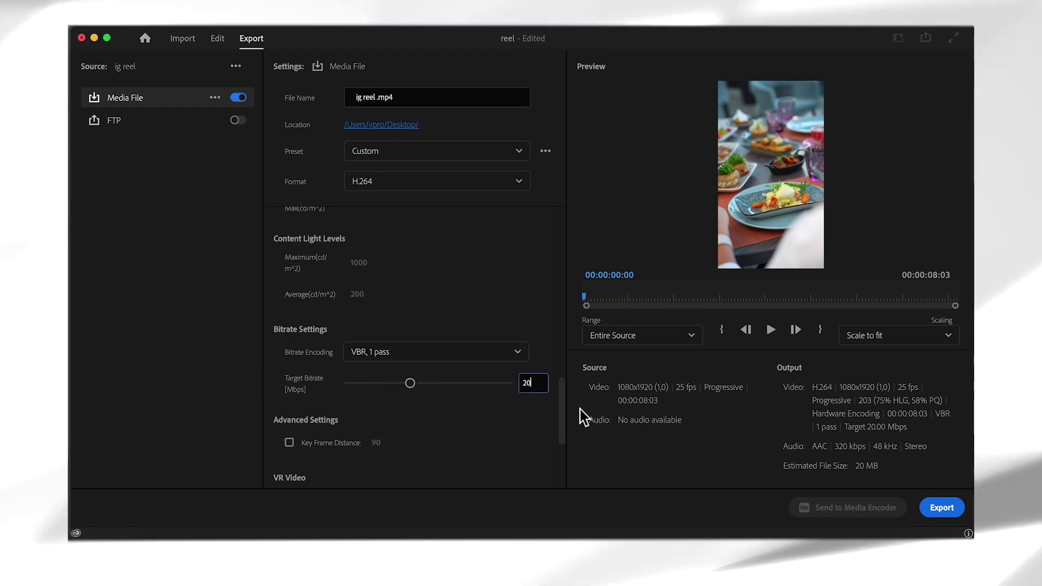
pyautogui.doubleClick(536, 388)
pyautogui.write('1')
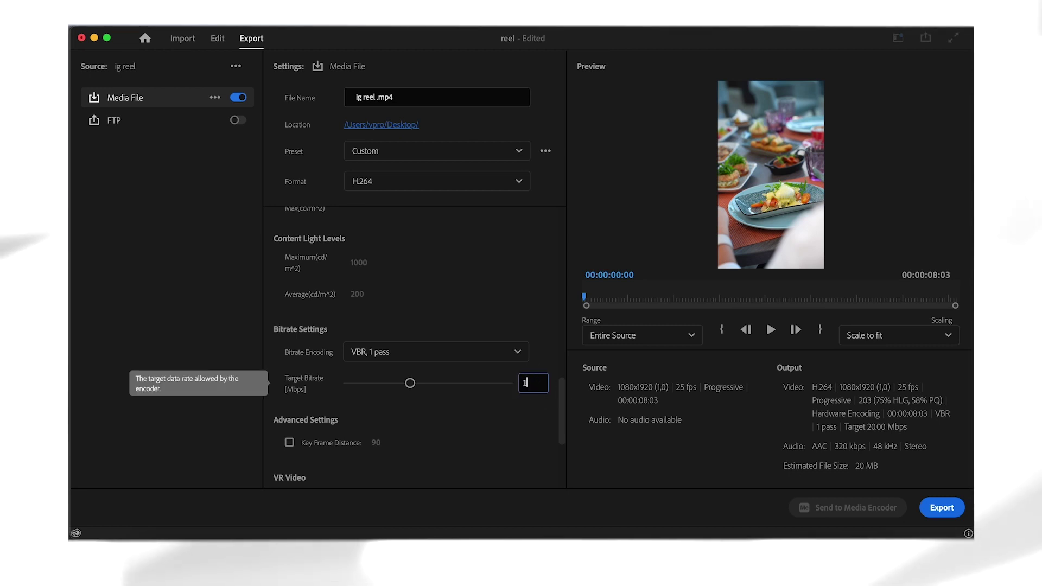
pyautogui.write('2')
pyautogui.press('Return')
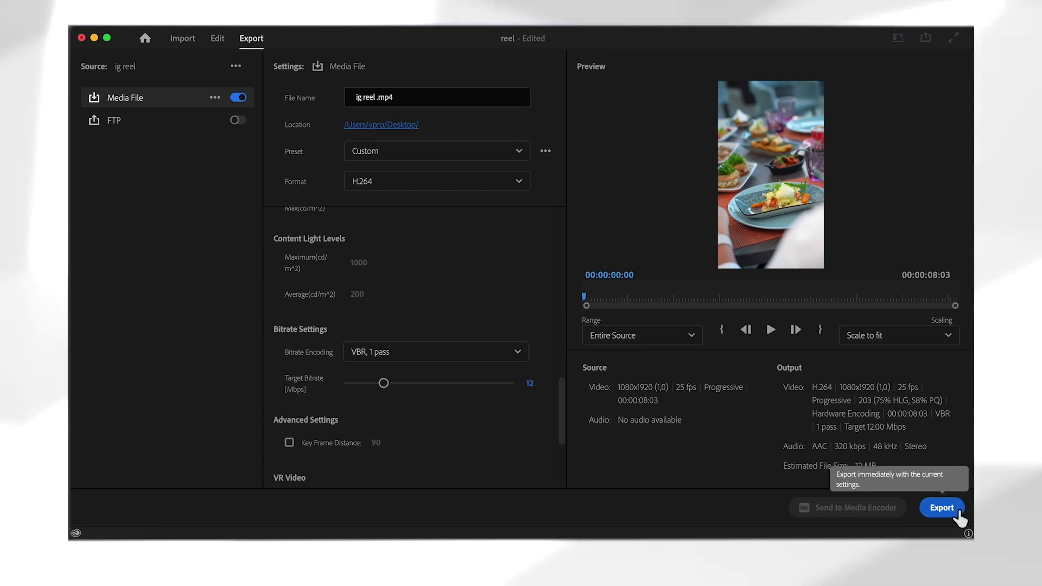
pyautogui.click(961, 515)
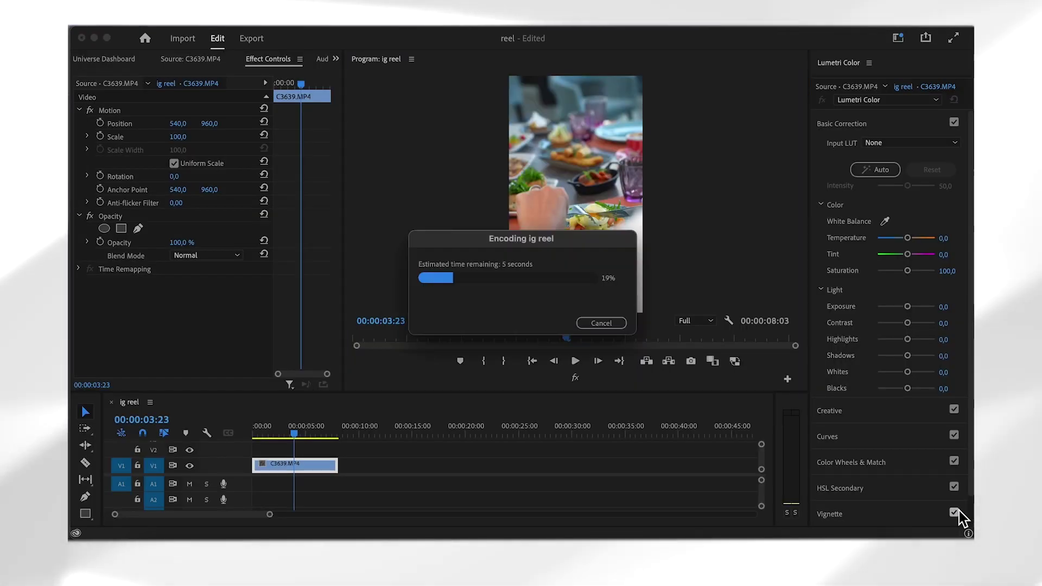